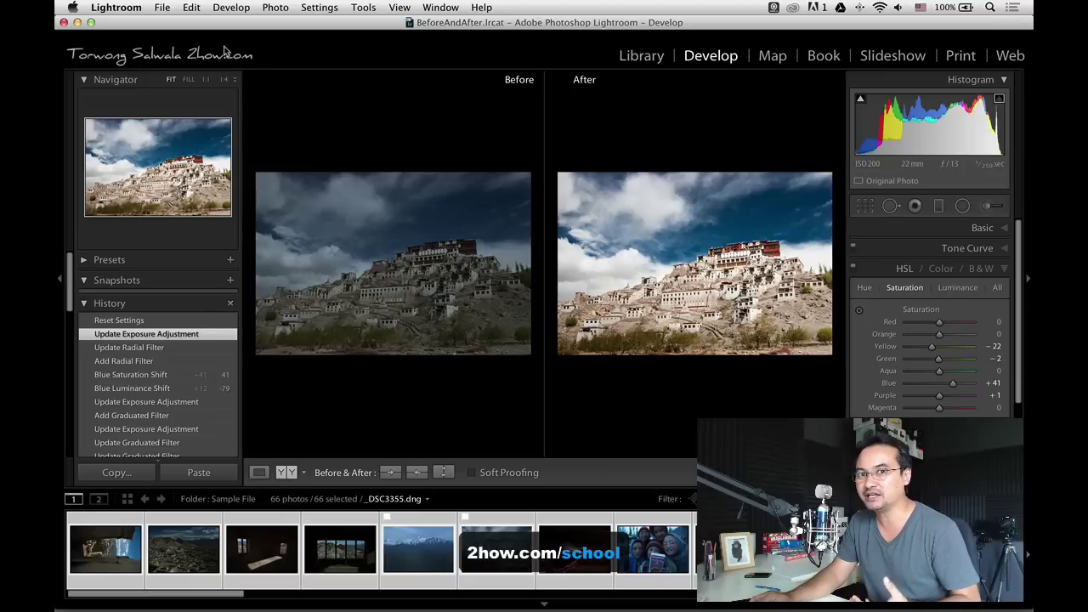
# Open the Identity Plate Editor from the Lightroom menu and shift the dialog left
pyautogui.click(141, 12)
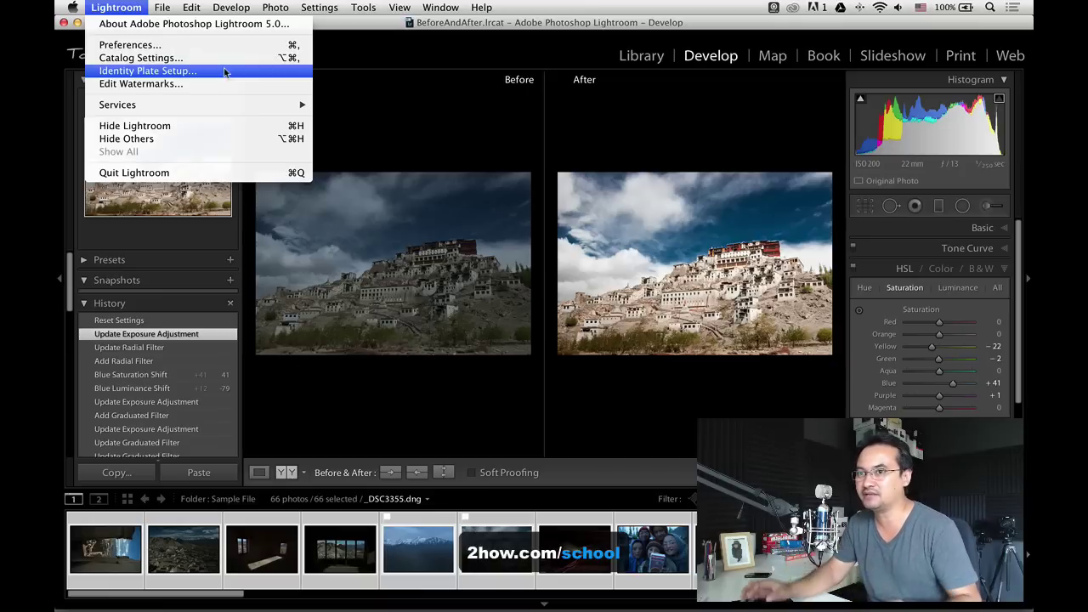
pyautogui.click(225, 72)
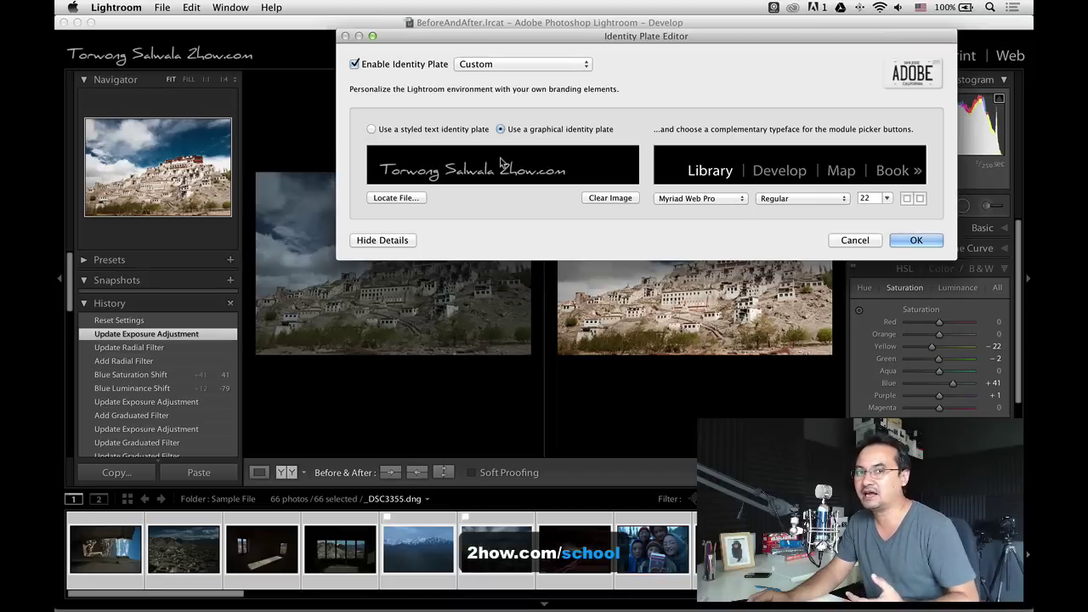
pyautogui.moveTo(627, 39)
pyautogui.mouseDown()
pyautogui.moveTo(553, 48)
pyautogui.moveTo(529, 69)
pyautogui.mouseUp()
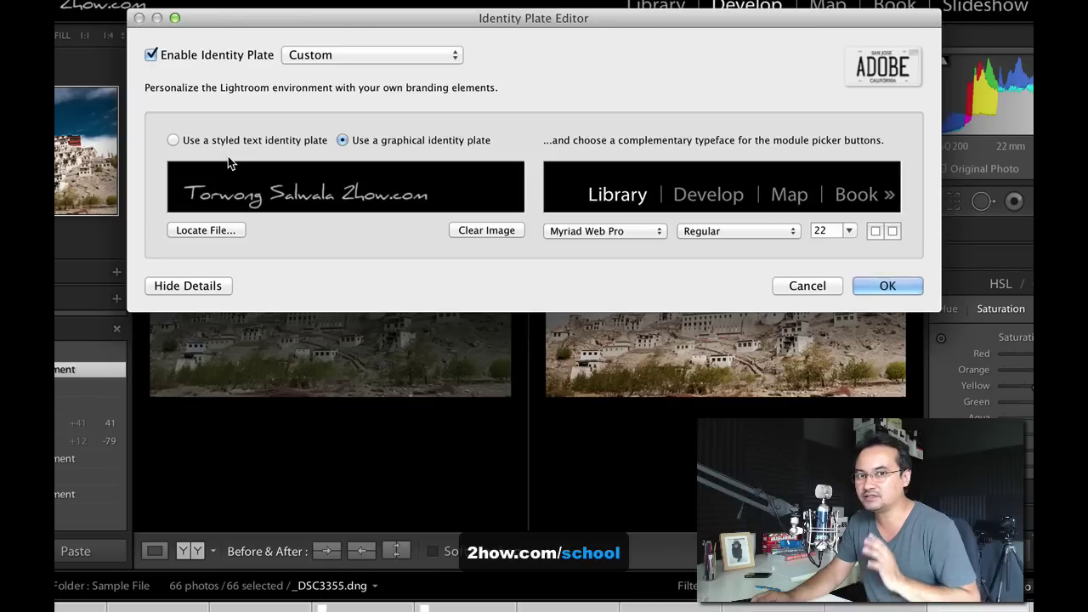
# Switch to a styled text identity plate reading TORWONG SALWALA and select the text
pyautogui.click(174, 140)
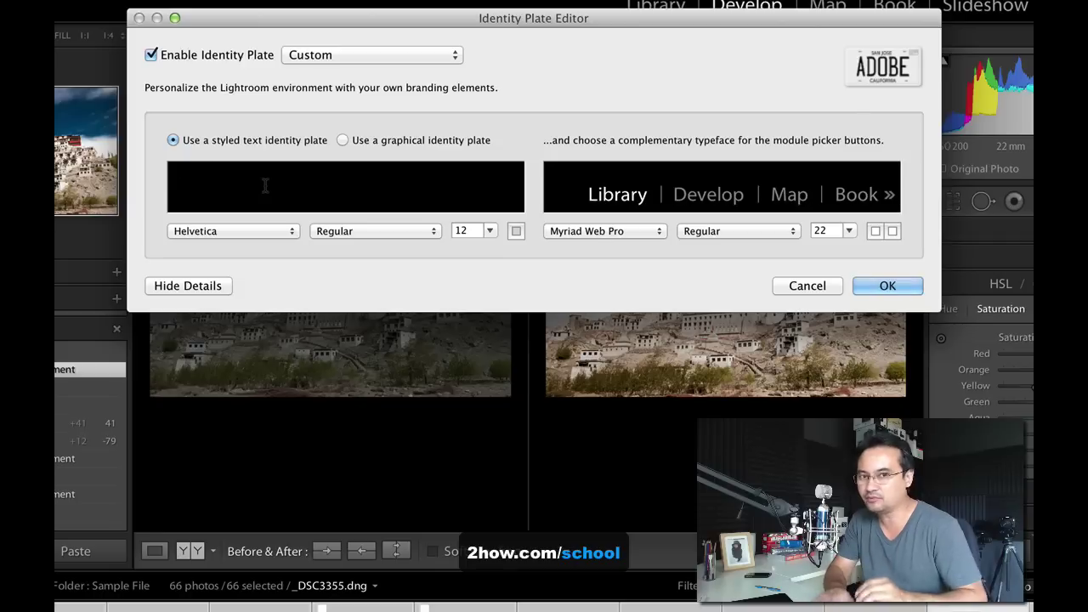
pyautogui.write('TORWONG SALWALA')
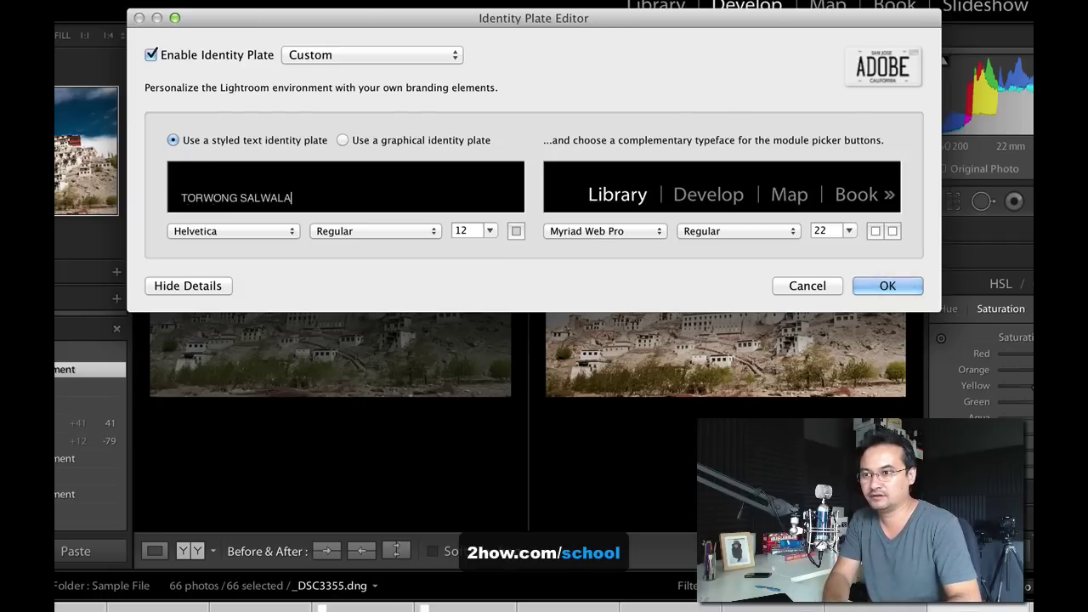
pyautogui.moveTo(293, 198); pyautogui.dragTo(199, 213)
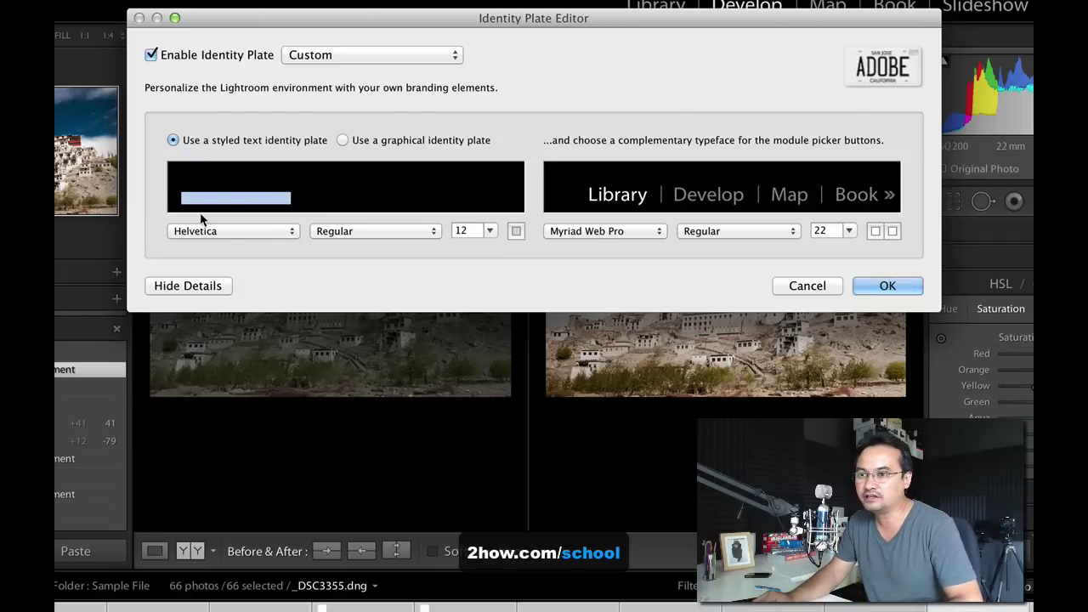
# Change the plate text font to Daniel
pyautogui.click(270, 231)
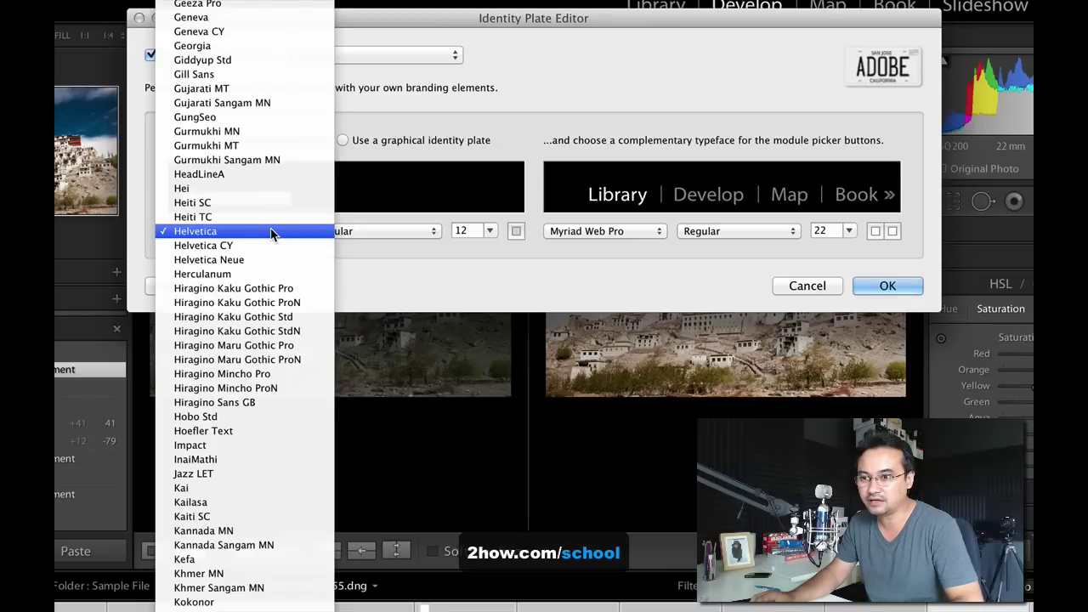
pyautogui.scroll(-3, 270, 233)
pyautogui.scroll(-2, 271, 233)
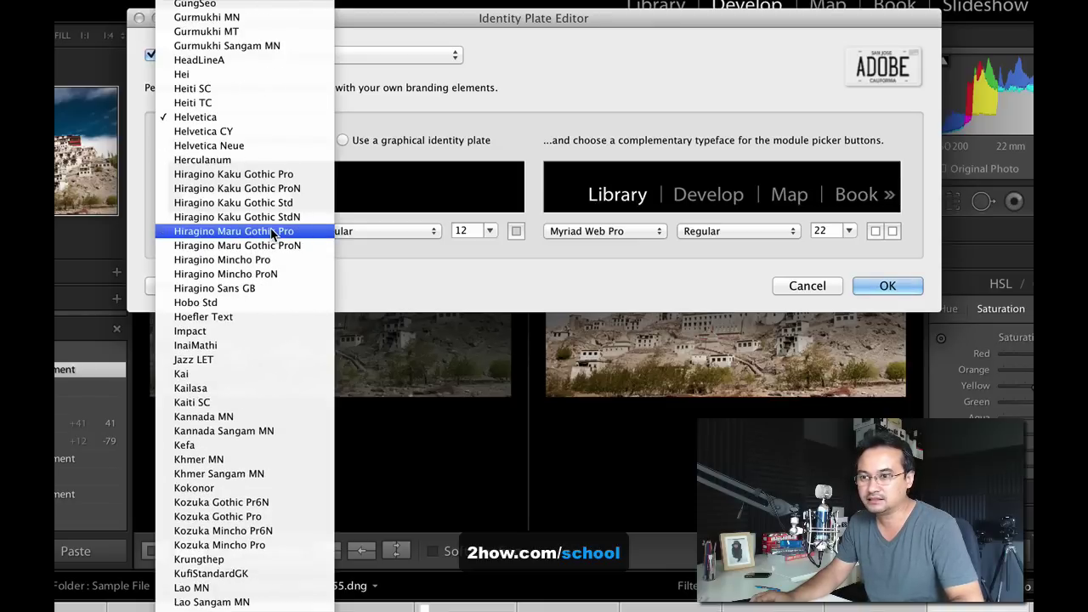
pyautogui.scroll(10, 271, 233)
pyautogui.scroll(10, 271, 233)
pyautogui.scroll(-5, 272, 233)
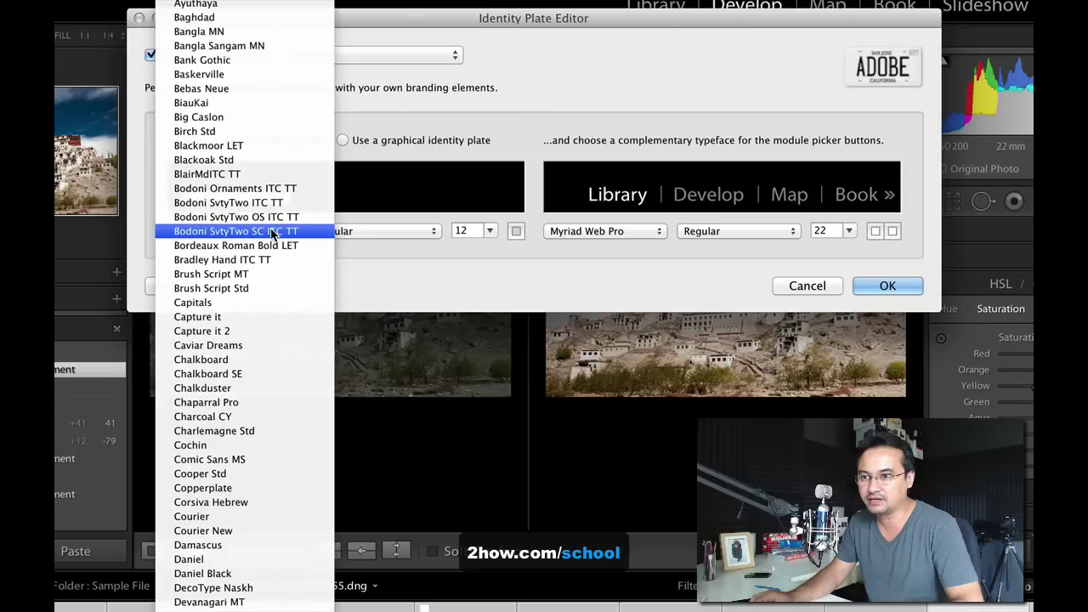
pyautogui.scroll(-1, 272, 234)
pyautogui.scroll(-3, 272, 234)
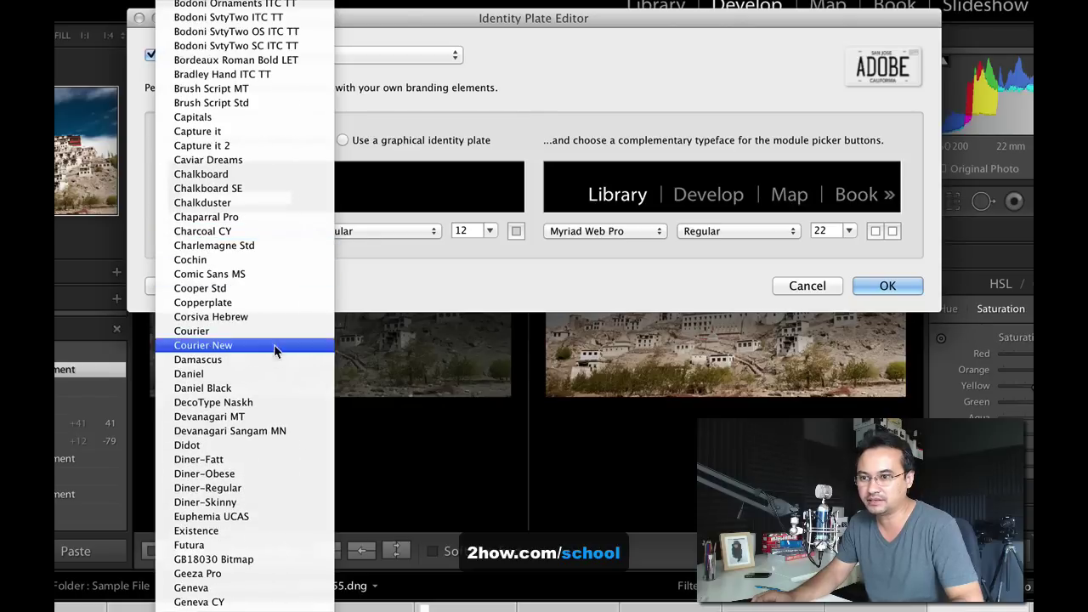
pyautogui.click(288, 375)
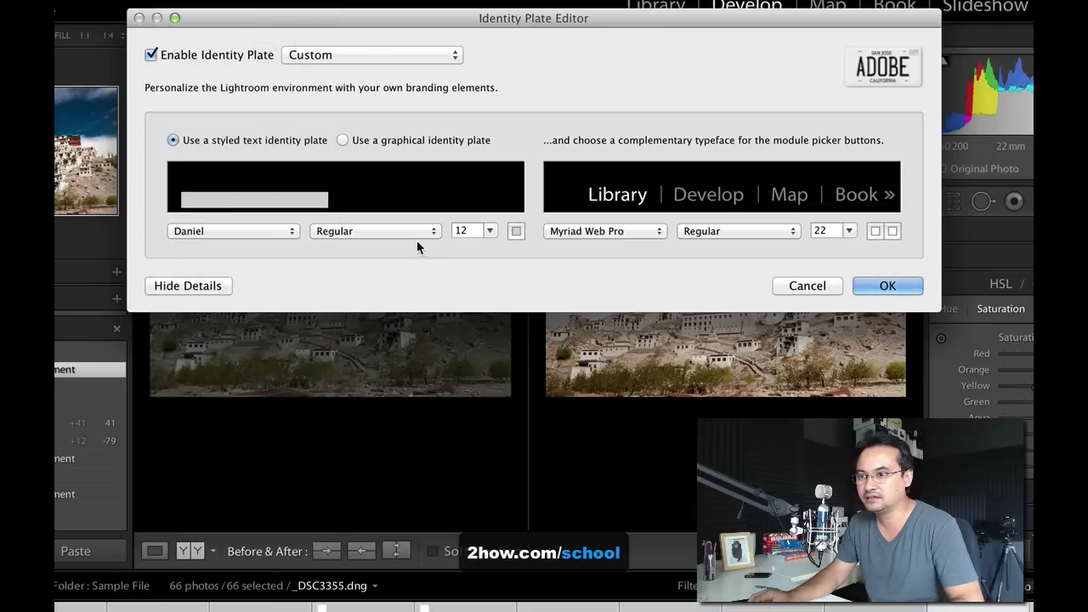
pyautogui.click(489, 231)
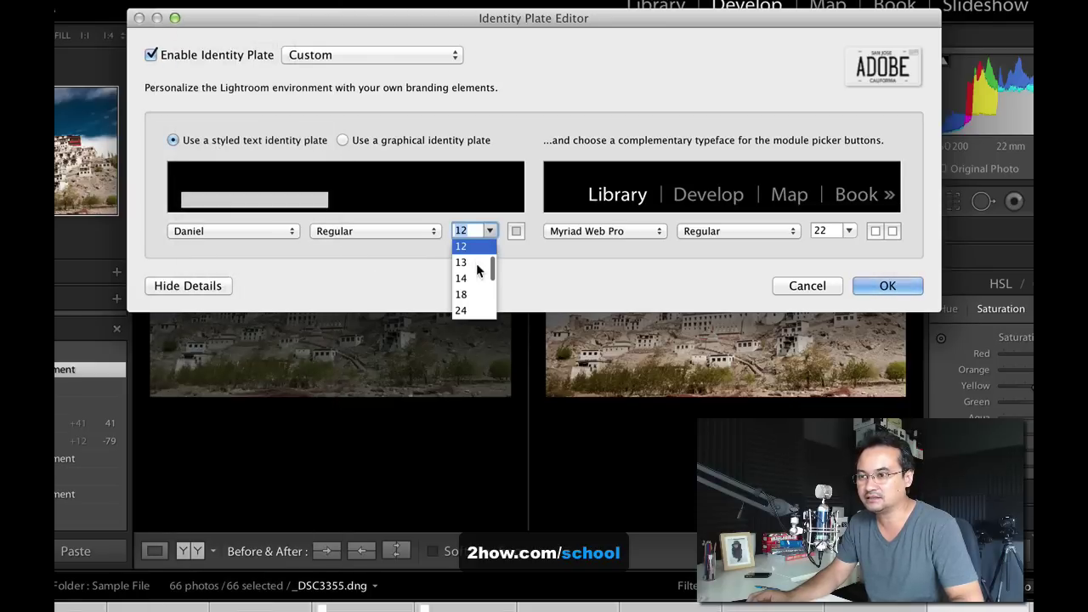
pyautogui.click(465, 311)
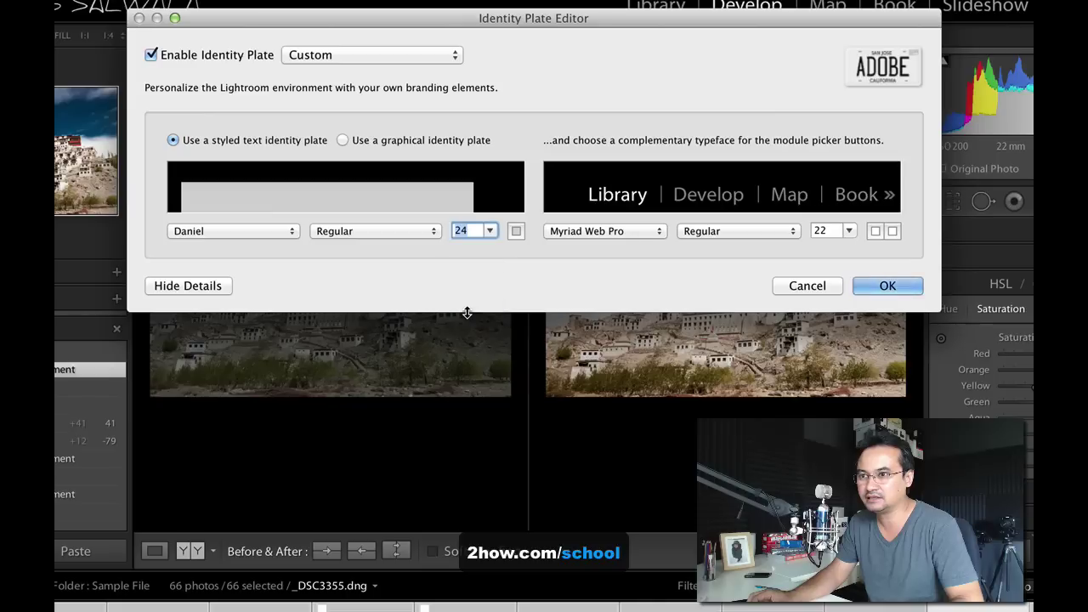
pyautogui.moveTo(493, 187); pyautogui.dragTo(131, 182)
pyautogui.click(476, 200)
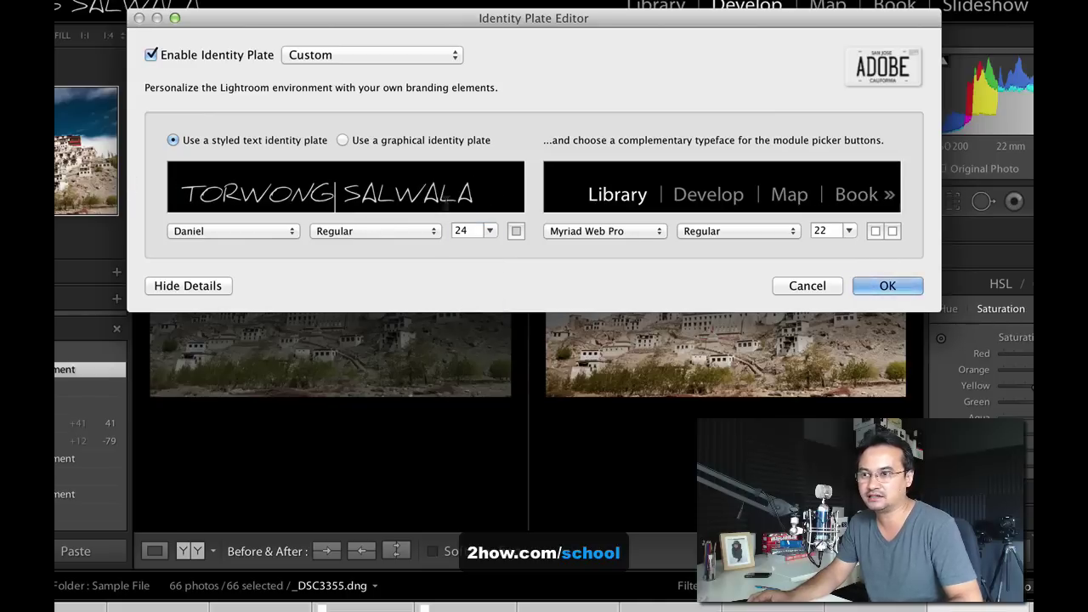
pyautogui.moveTo(493, 201); pyautogui.dragTo(211, 189)
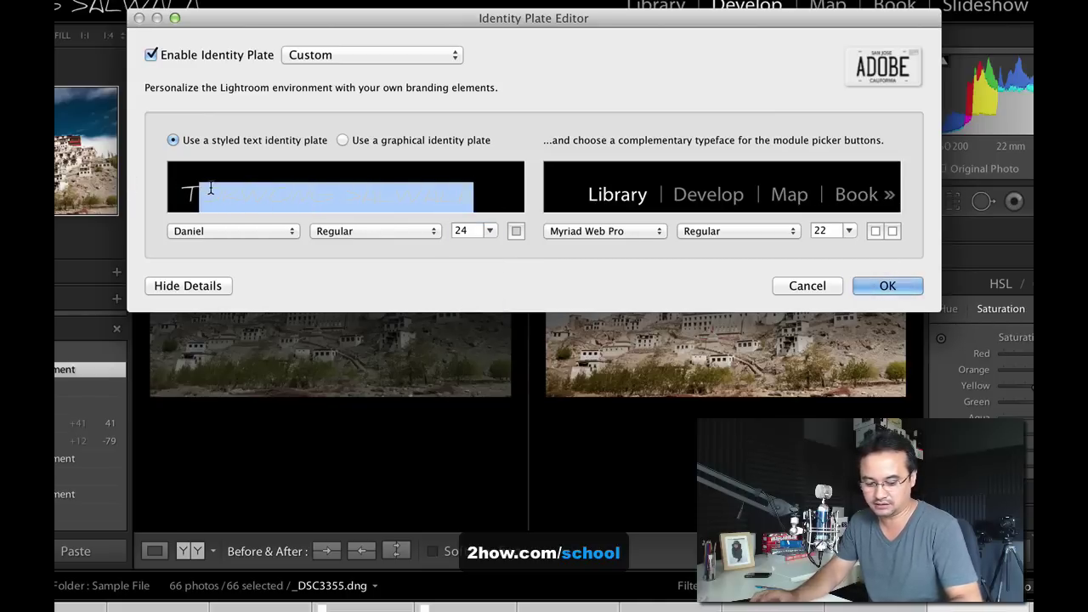
pyautogui.write('or')
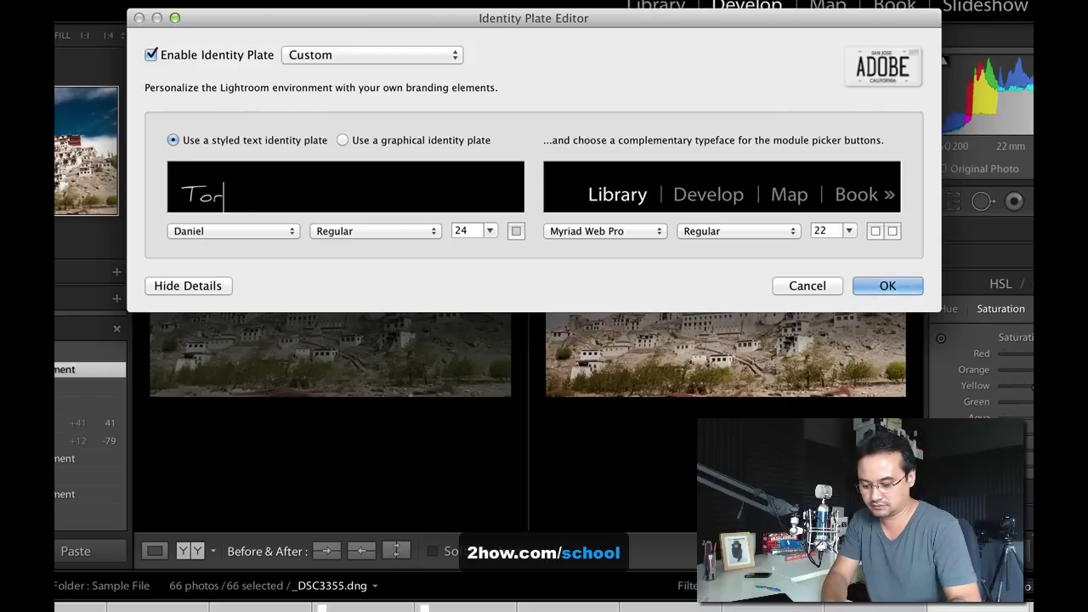
pyautogui.write('wong Salwal')
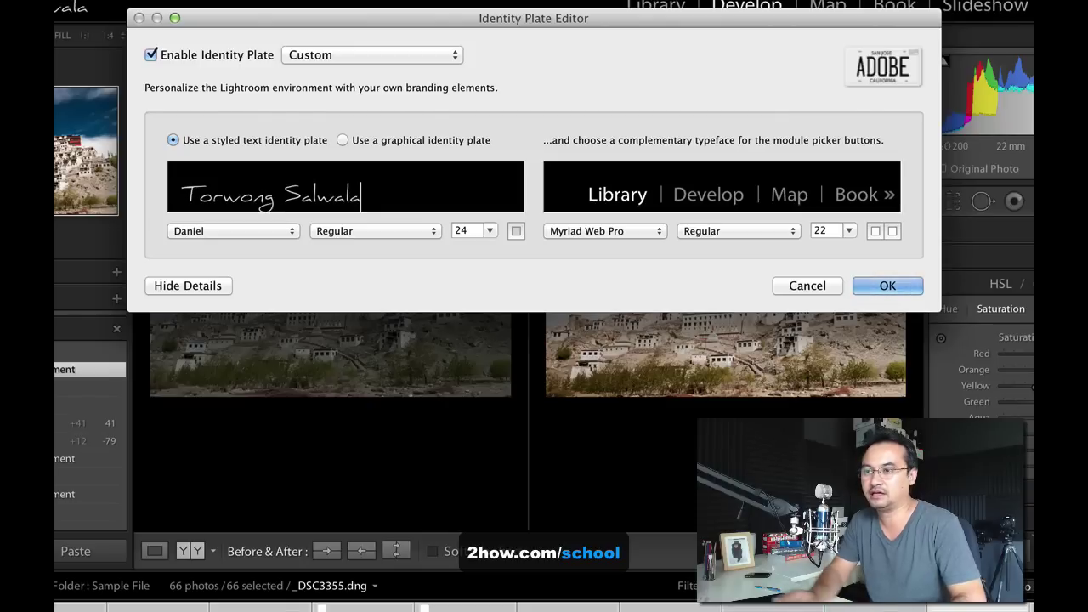
pyautogui.write('a')
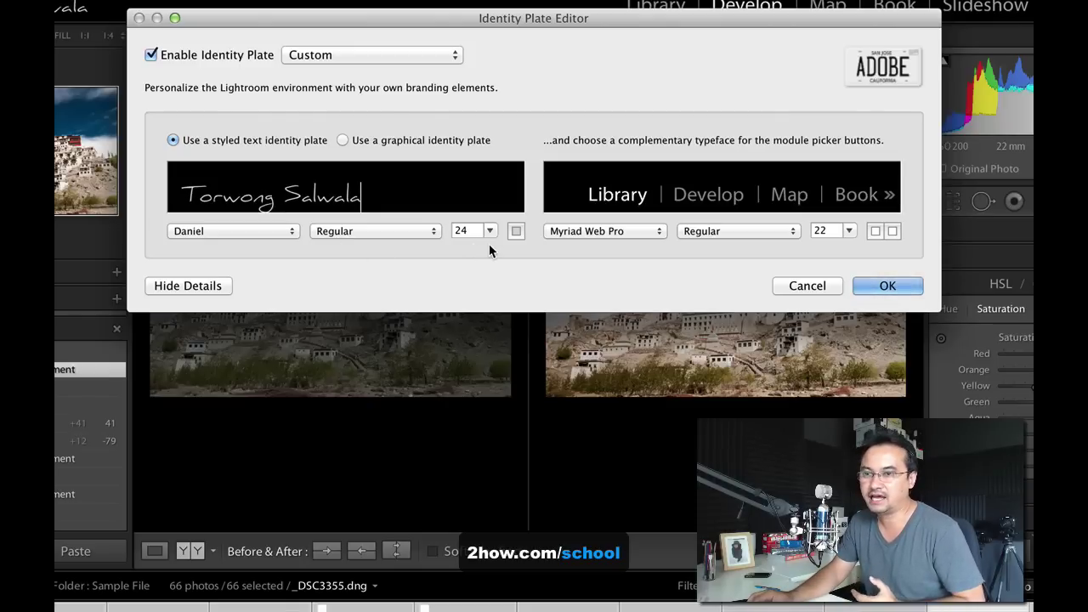
pyautogui.click(516, 231)
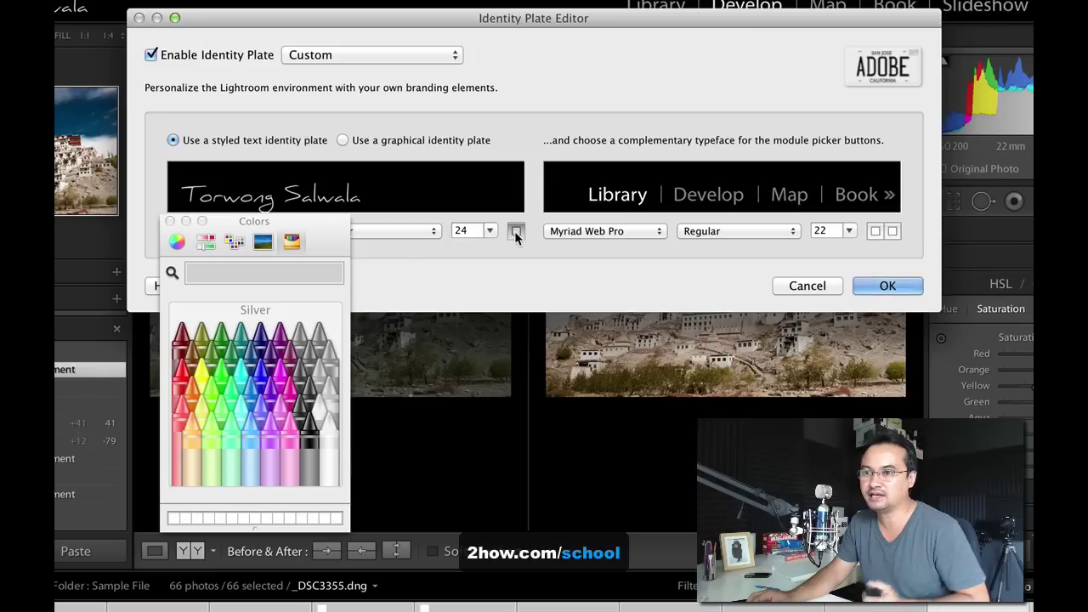
pyautogui.click(170, 221)
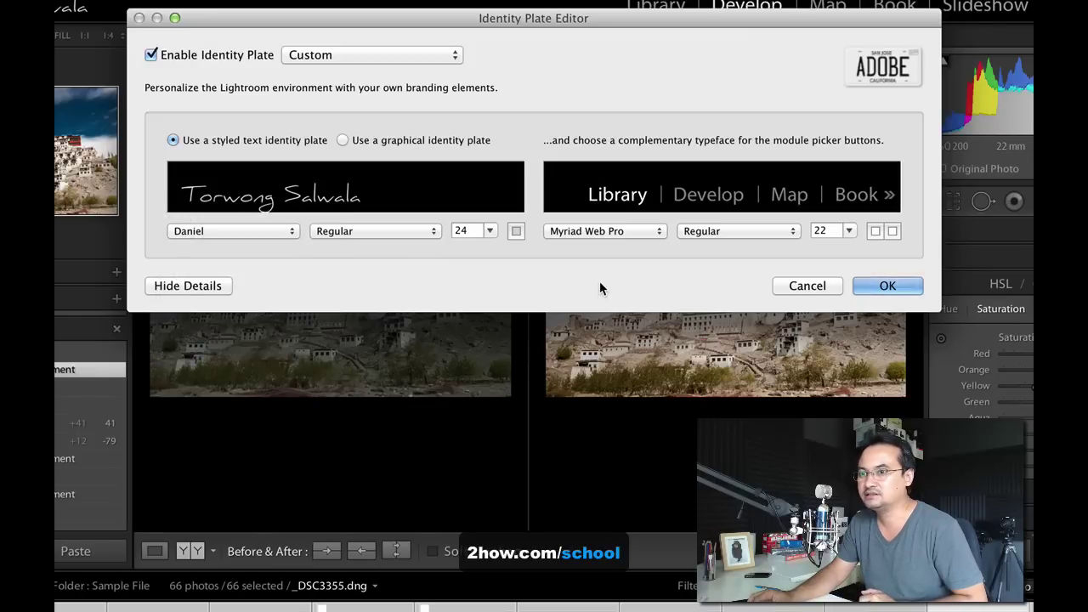
# Apply the text identity plate, then reopen the Identity Plate Editor
pyautogui.click(887, 286)
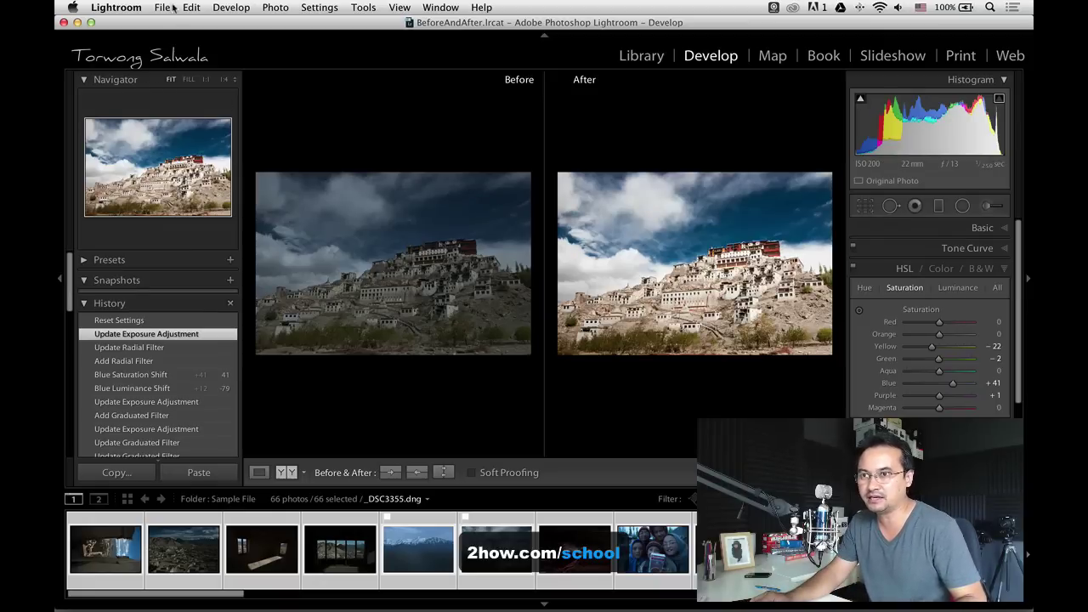
pyautogui.click(140, 7)
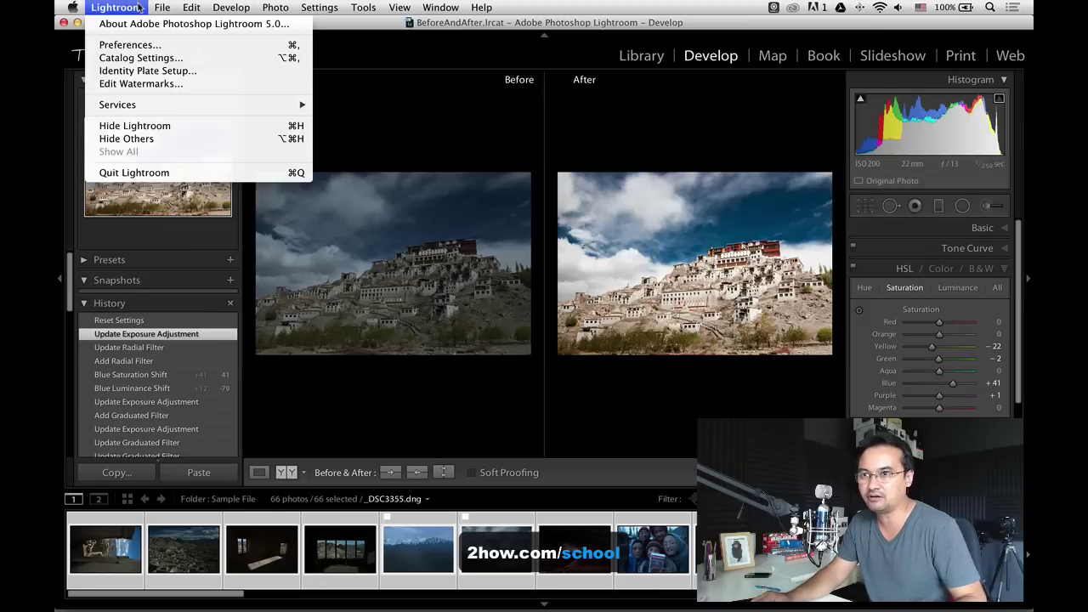
pyautogui.click(157, 72)
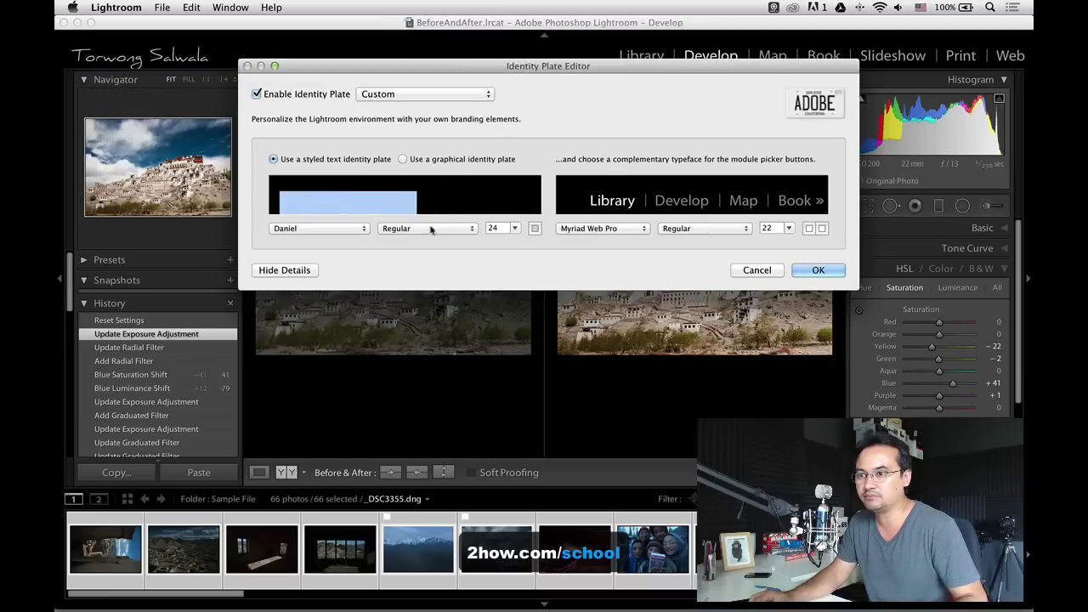
# Change the plate text font to League Gothic
pyautogui.click(343, 230)
pyautogui.scroll(-3, 345, 233)
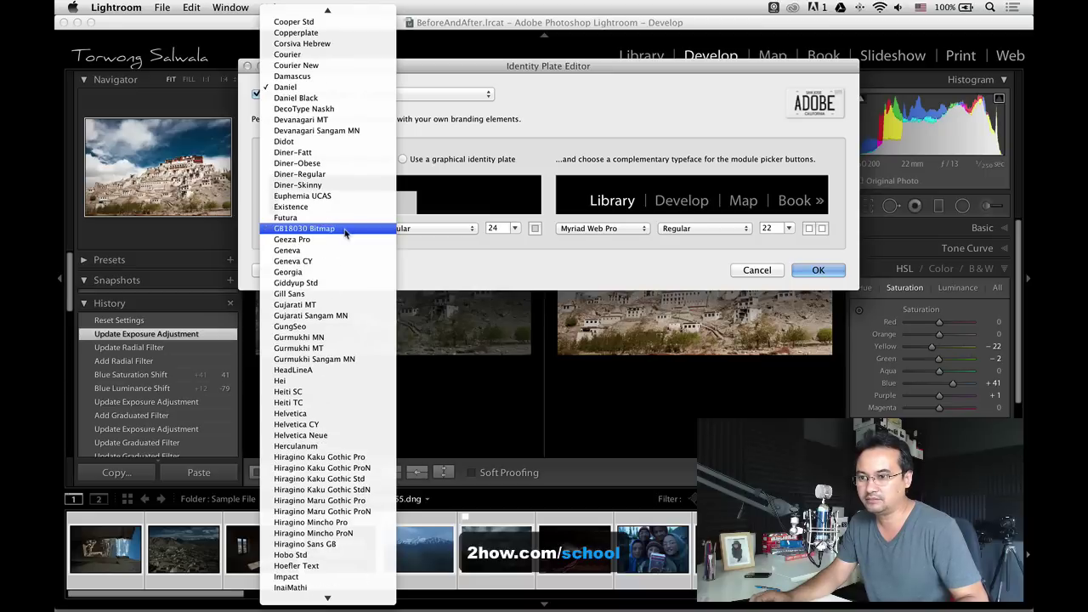
pyautogui.scroll(-3, 344, 232)
pyautogui.scroll(-3, 344, 232)
pyautogui.scroll(-3, 344, 232)
pyautogui.scroll(-2, 344, 232)
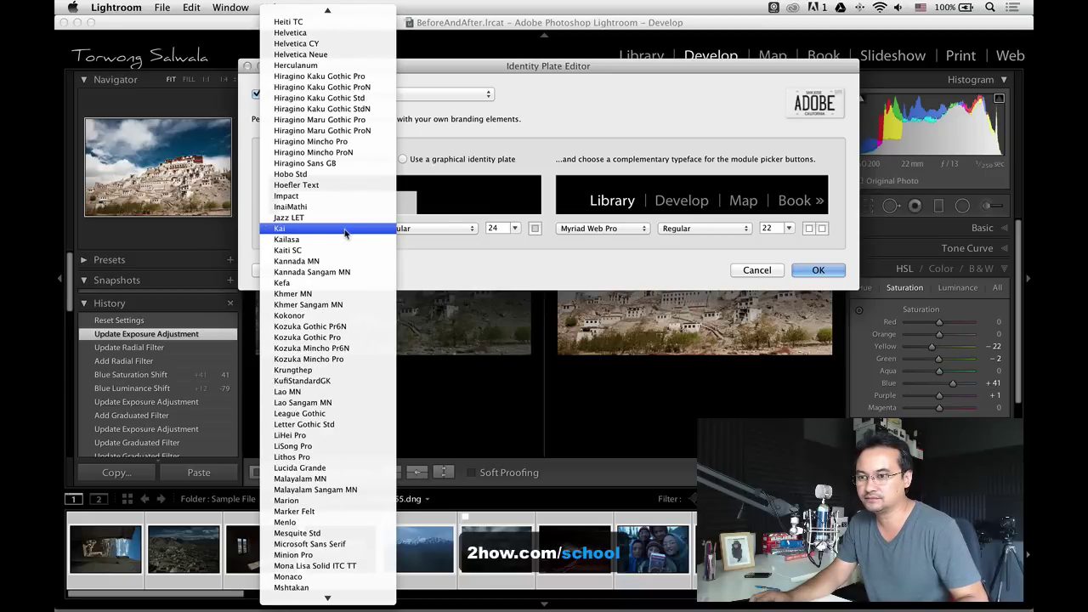
pyautogui.click(339, 414)
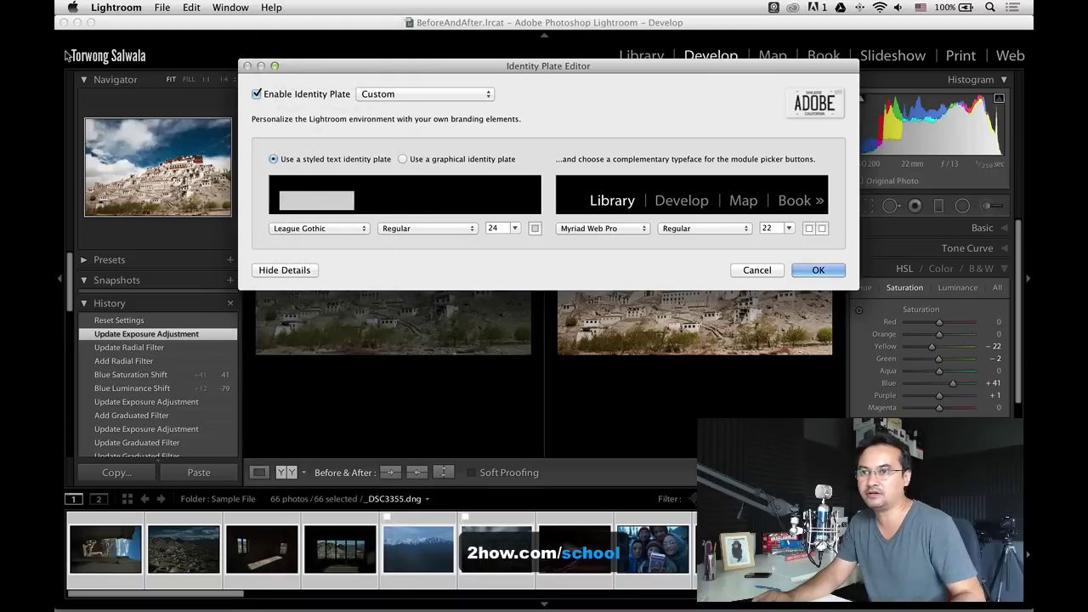
# Try text sizes 64 then 48, then switch to a graphical identity plate
pyautogui.click(515, 228)
pyautogui.click(503, 277)
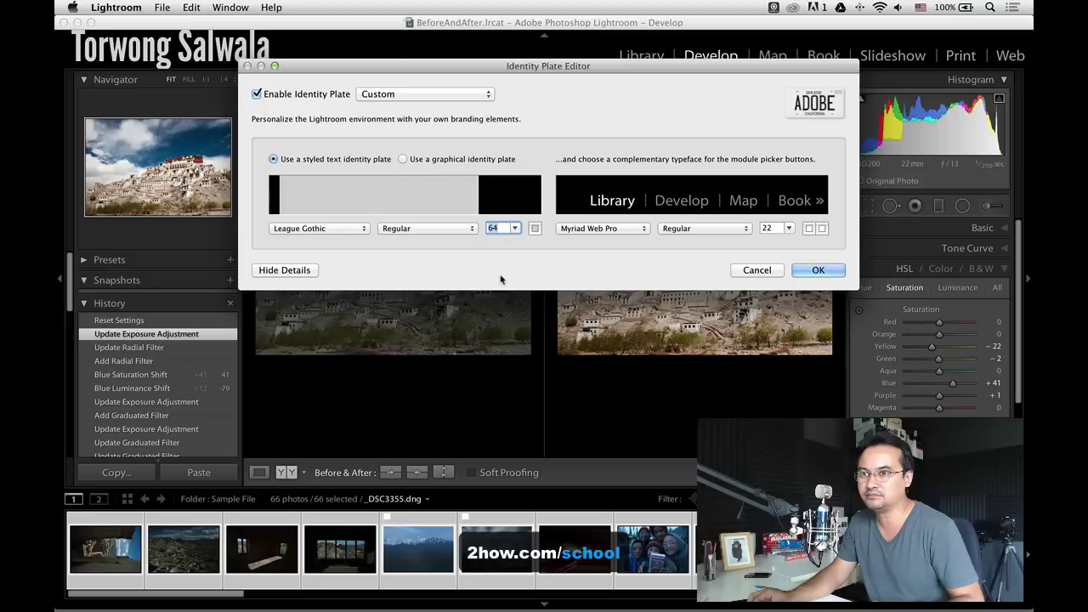
pyautogui.click(514, 229)
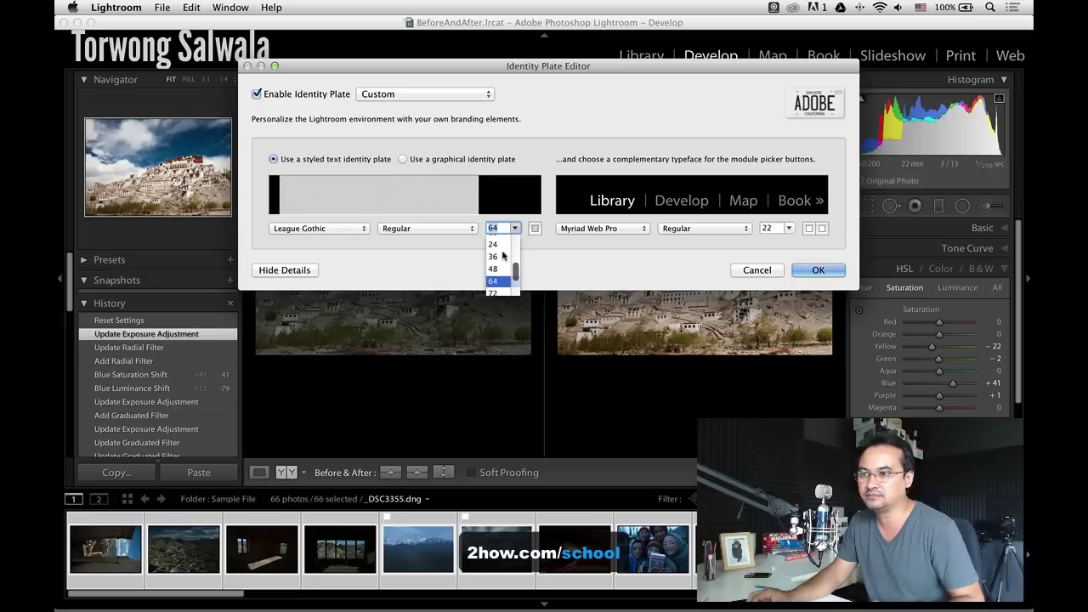
pyautogui.click(500, 268)
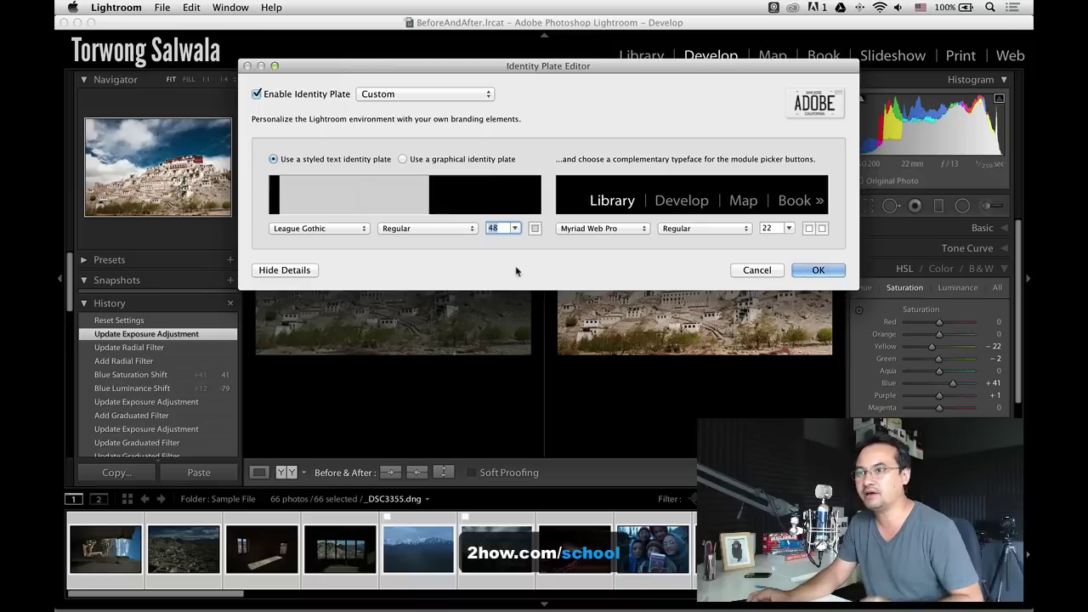
pyautogui.click(403, 159)
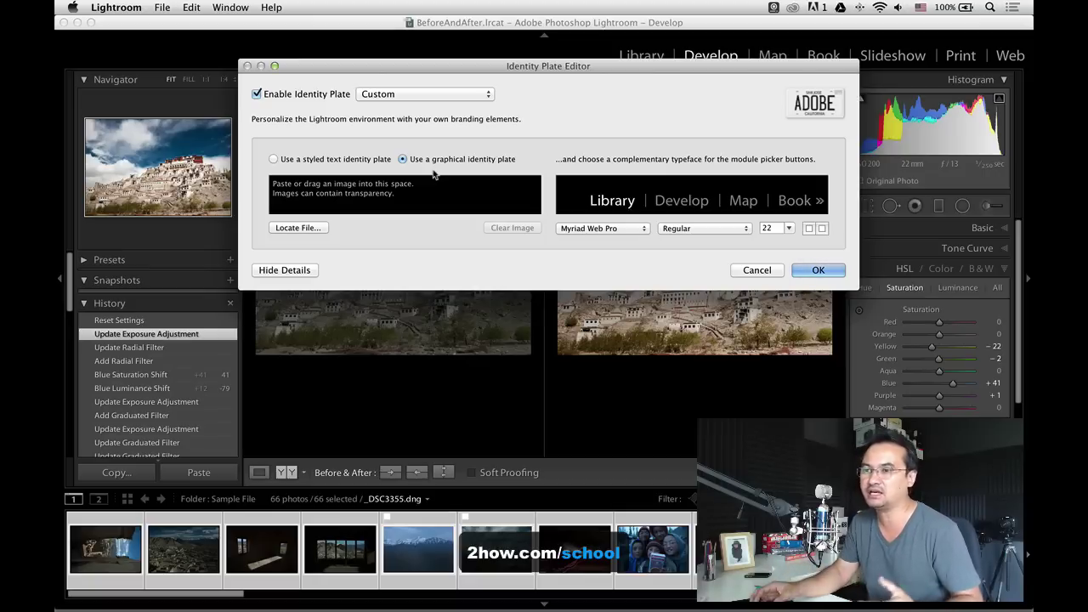
# Load a Lightroom logo from the Logo folder as the graphical identity plate
pyautogui.click(302, 228)
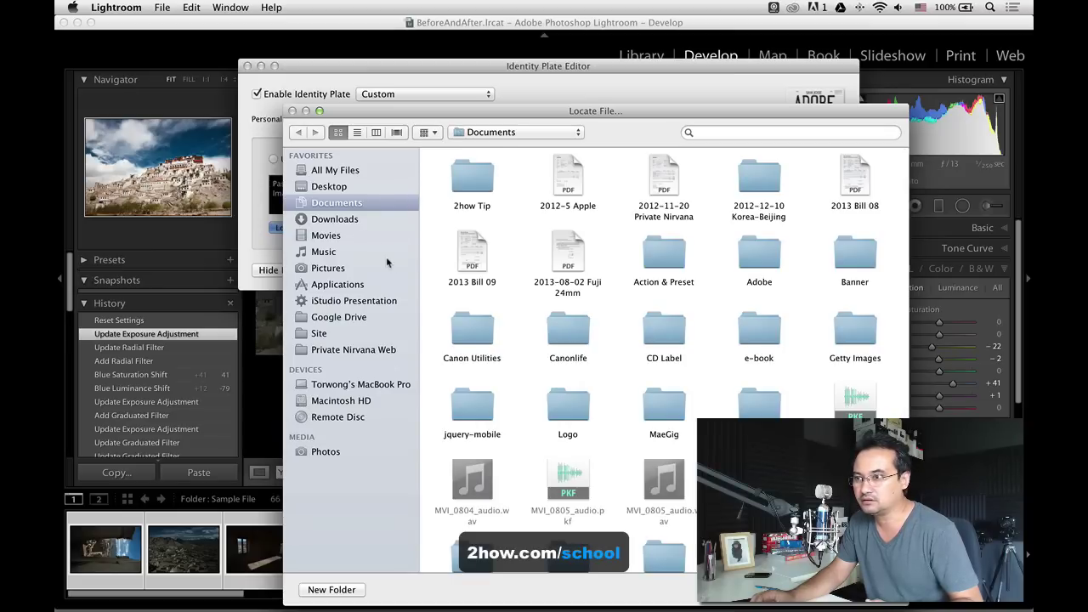
pyautogui.doubleClick(568, 404)
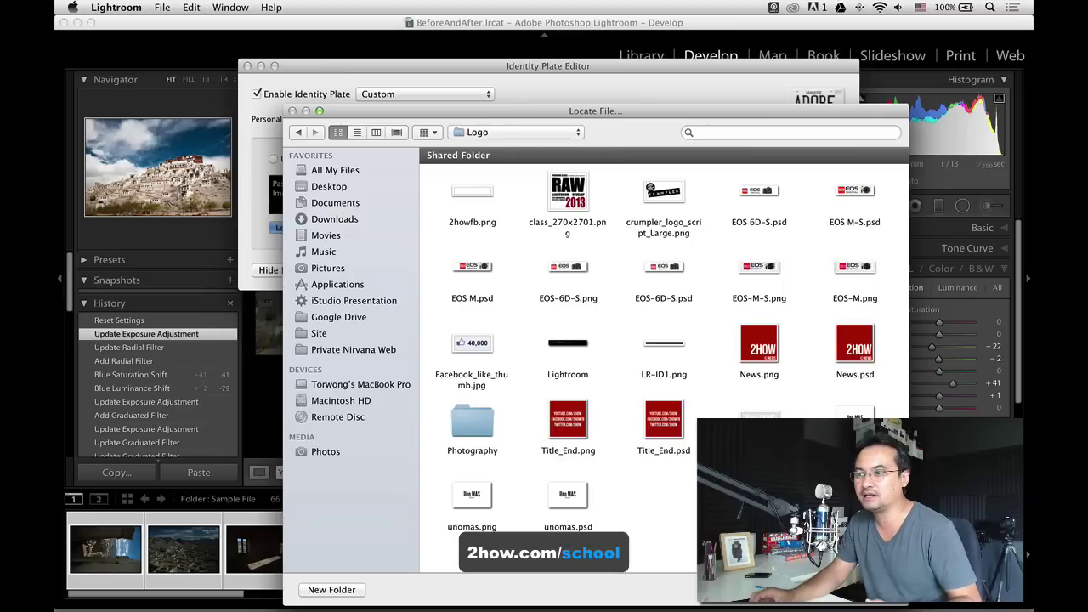
pyautogui.click(564, 349)
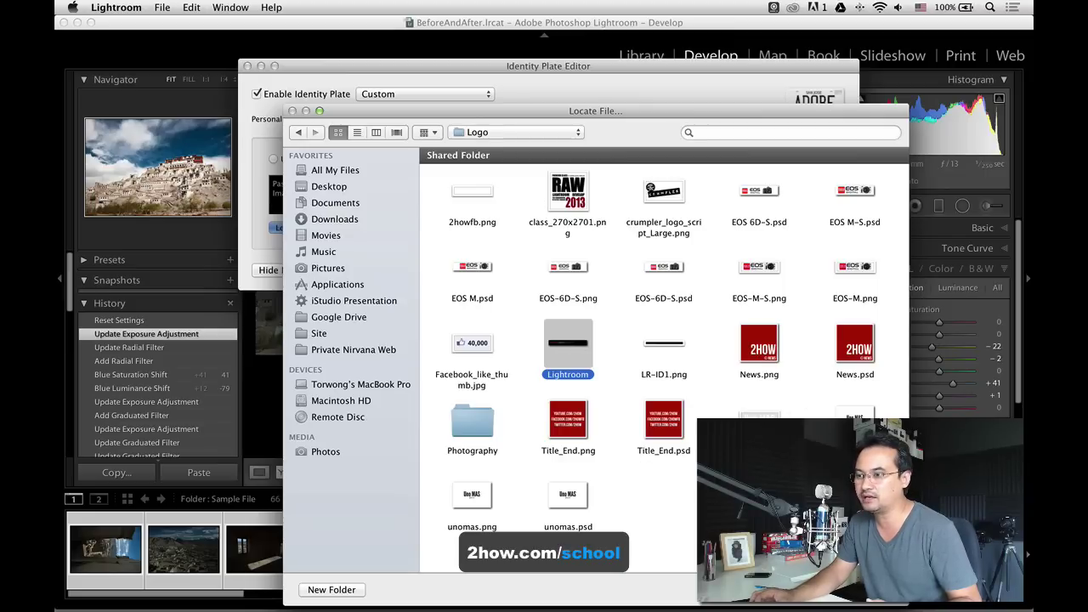
pyautogui.doubleClick(565, 350)
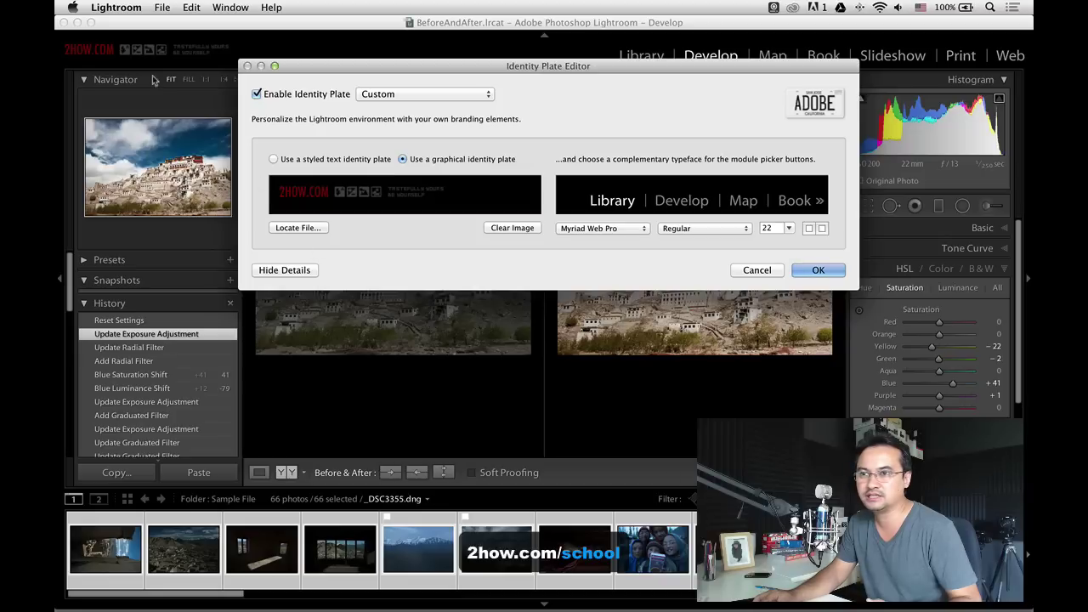
# Replace the plate image with LR-ID1.png and move the editor aside to view it
pyautogui.click(310, 230)
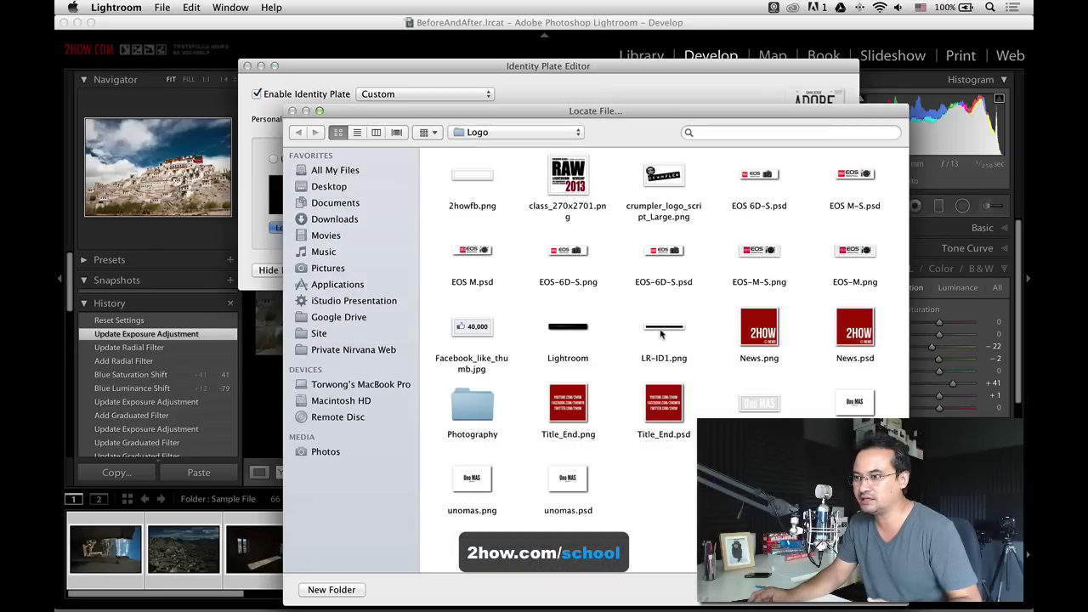
pyautogui.click(661, 334)
pyautogui.press('Return')
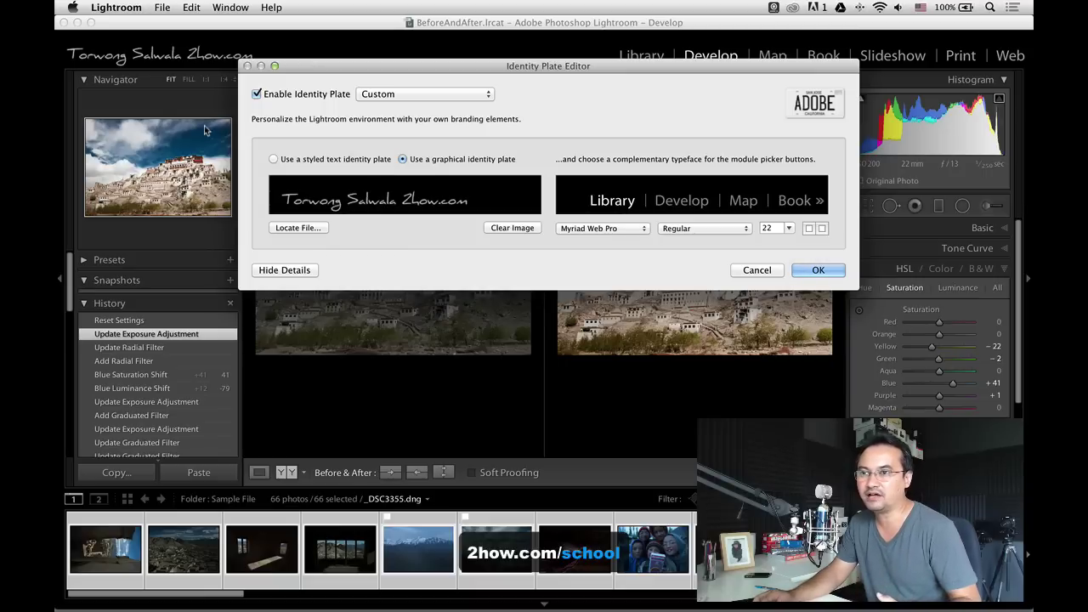
pyautogui.moveTo(313, 68); pyautogui.dragTo(304, 148)
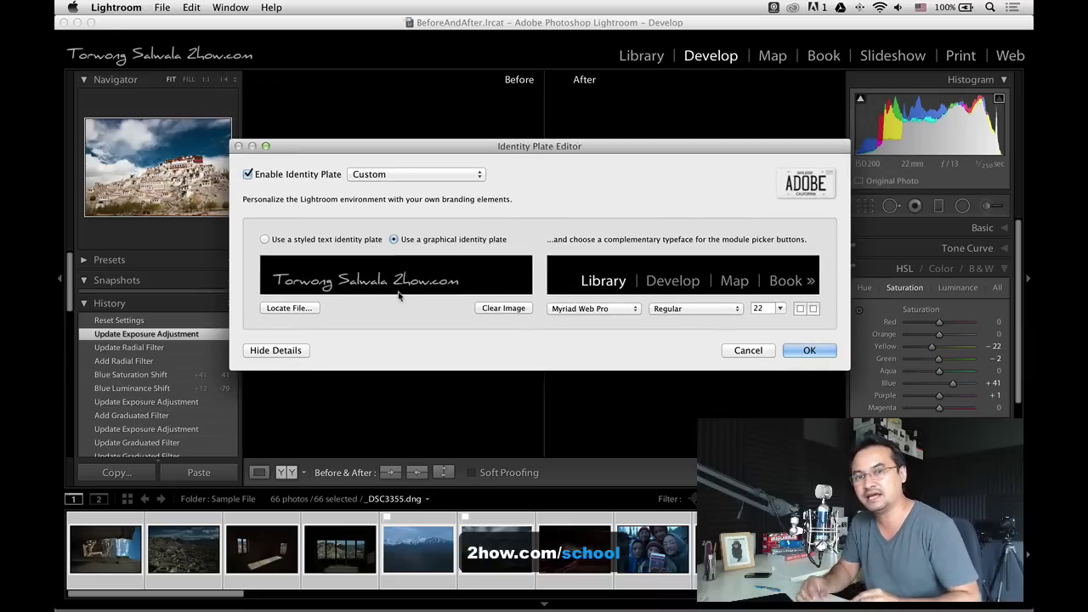
# Apply the identity plate, hide Lightroom, and browse Finder to Documents > Logo
pyautogui.click(812, 352)
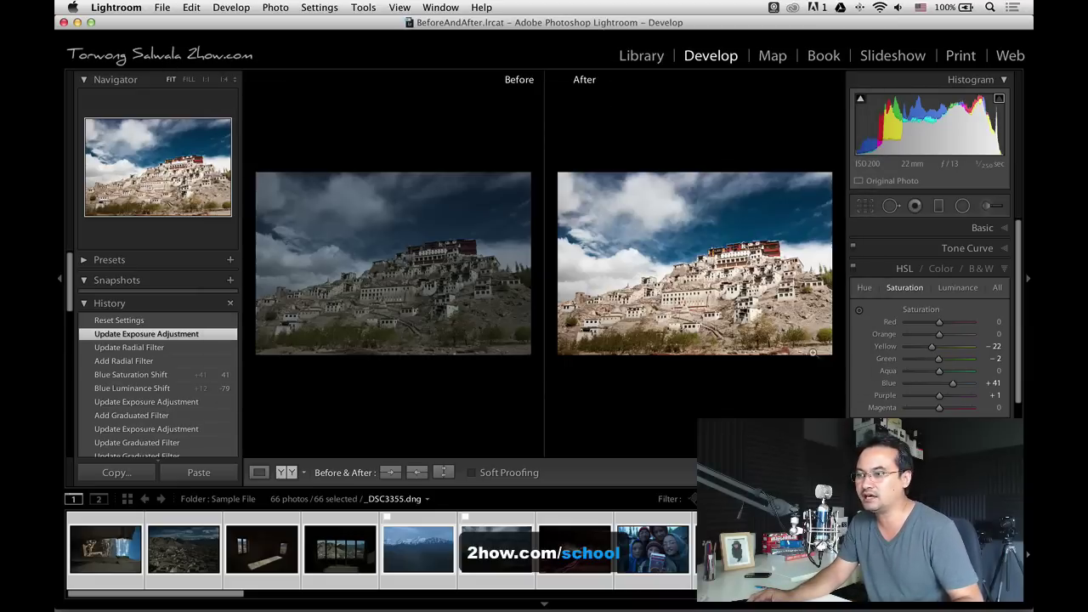
pyautogui.click(77, 23)
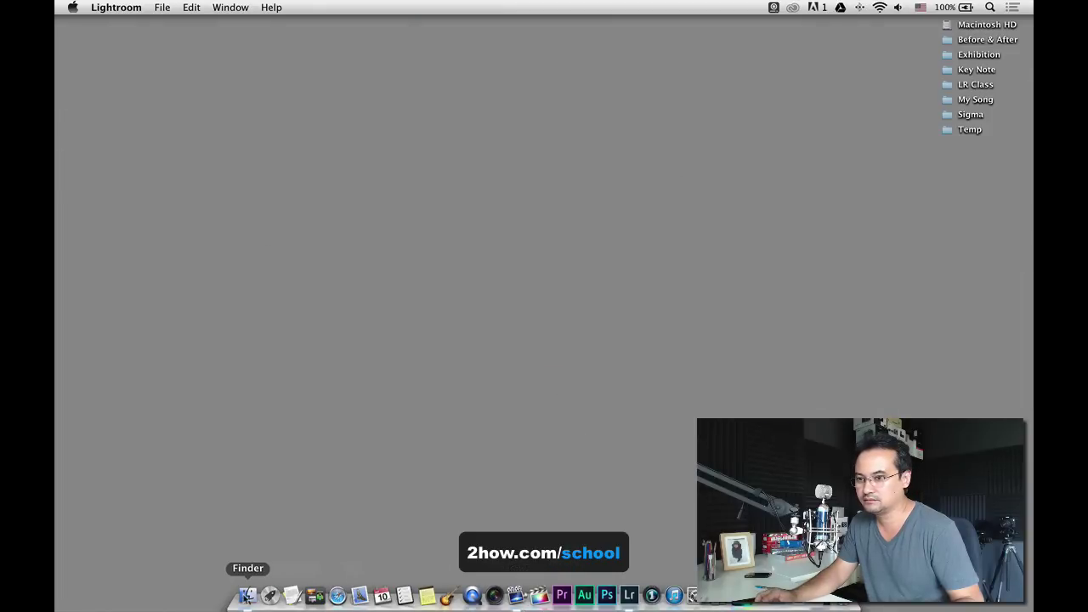
pyautogui.click(248, 595)
pyautogui.click(225, 126)
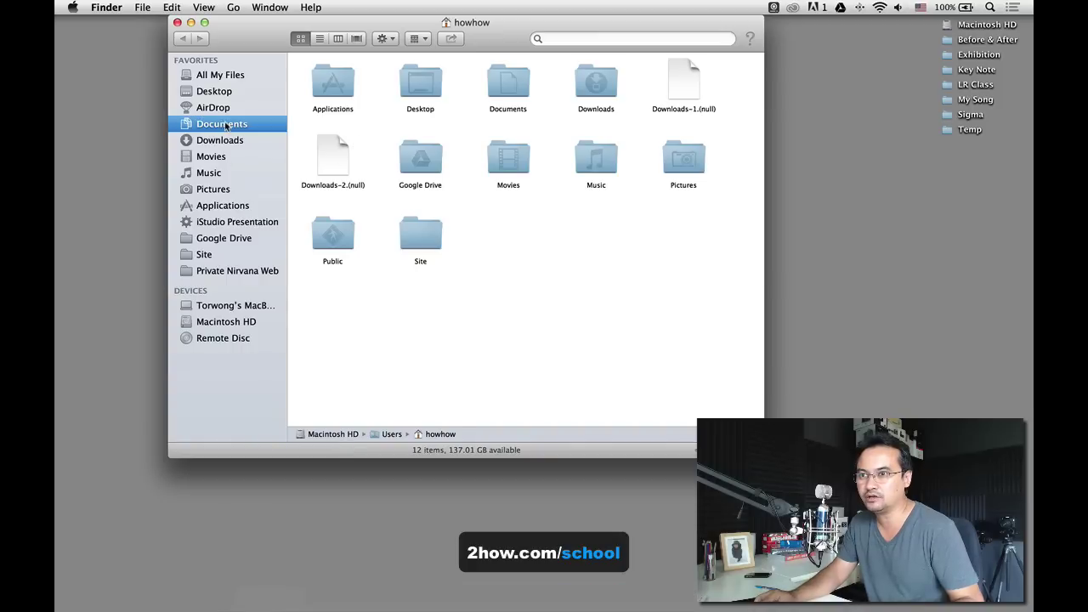
pyautogui.scroll(-2, 427, 339)
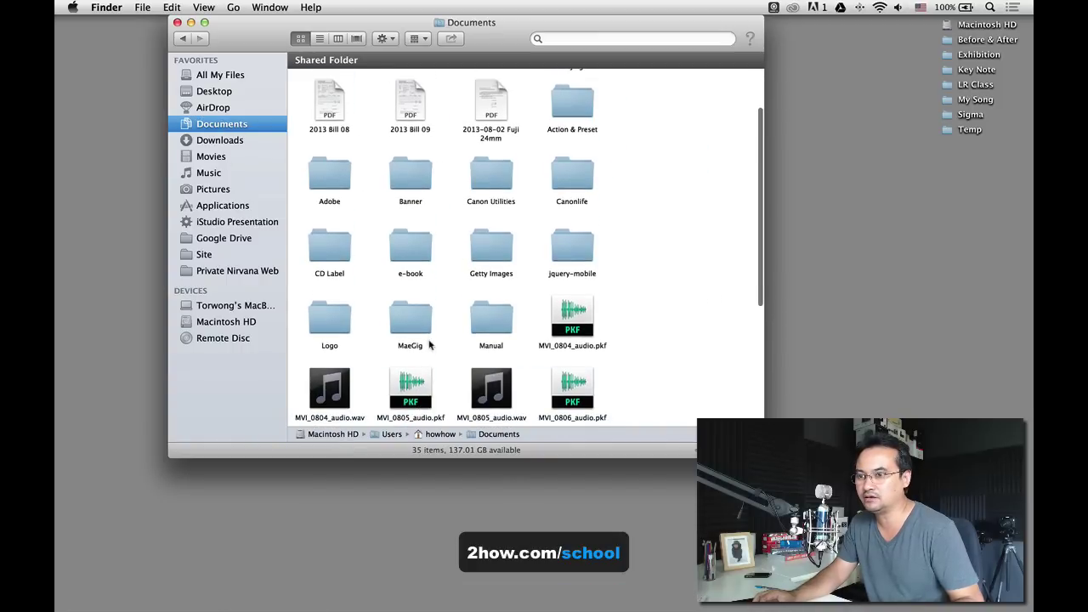
pyautogui.doubleClick(329, 319)
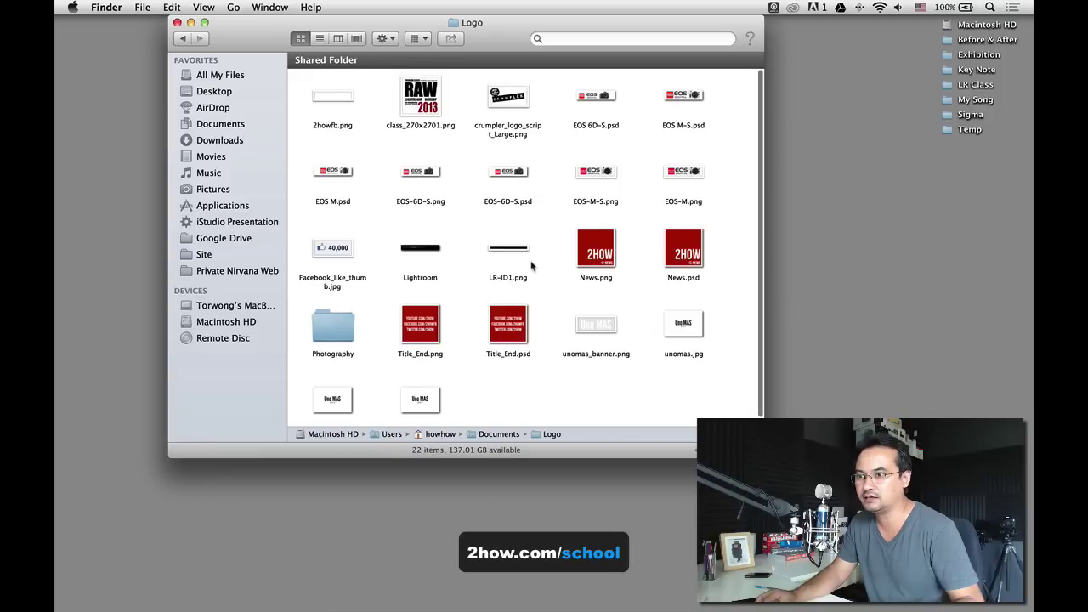
# Preview LR-ID1.png enlarged, close it, and show its file information
pyautogui.doubleClick(518, 253)
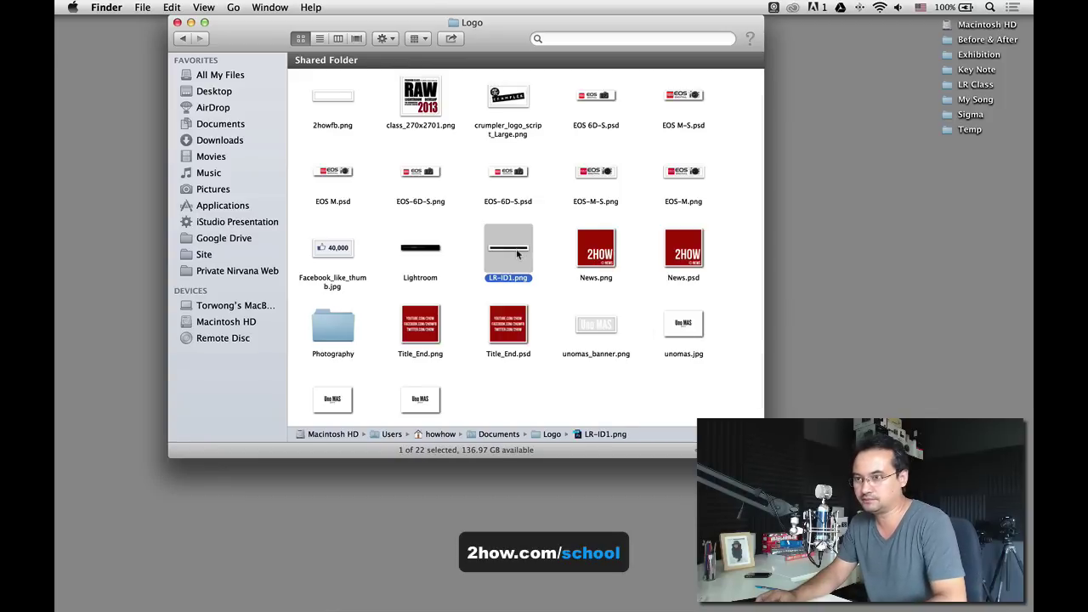
pyautogui.moveTo(212, 30)
pyautogui.mouseDown()
pyautogui.moveTo(443, 61)
pyautogui.moveTo(368, 57)
pyautogui.mouseUp()
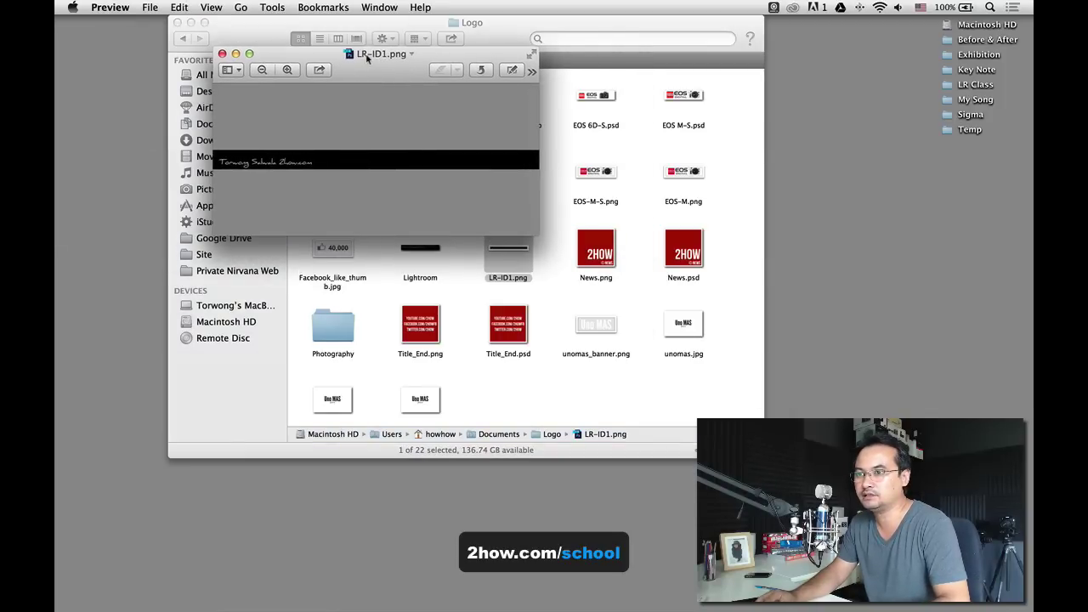
pyautogui.moveTo(536, 234); pyautogui.dragTo(846, 434)
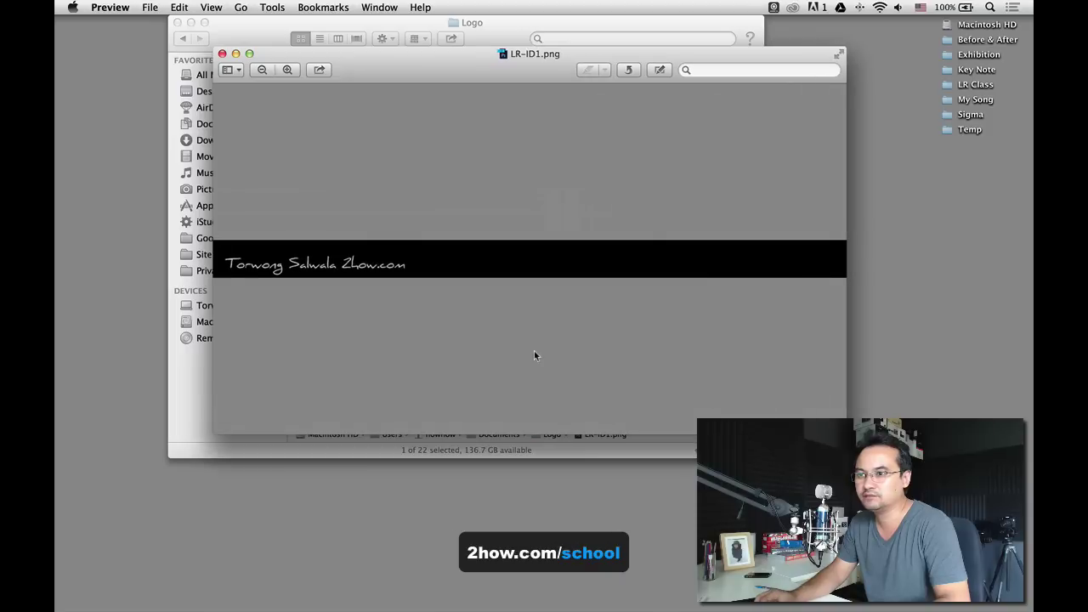
pyautogui.click(221, 55)
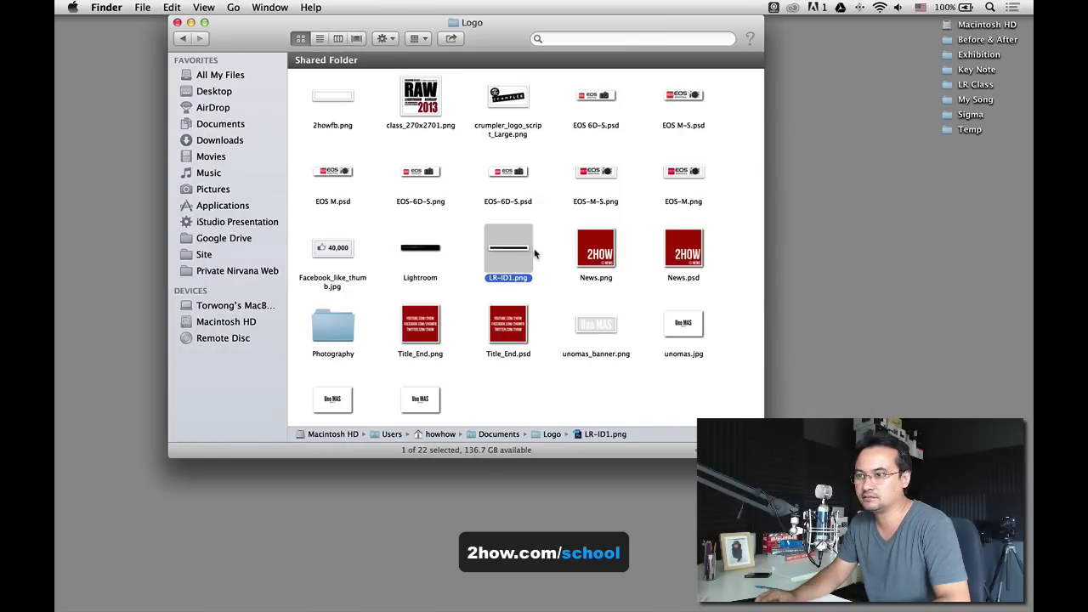
pyautogui.press('super+i')
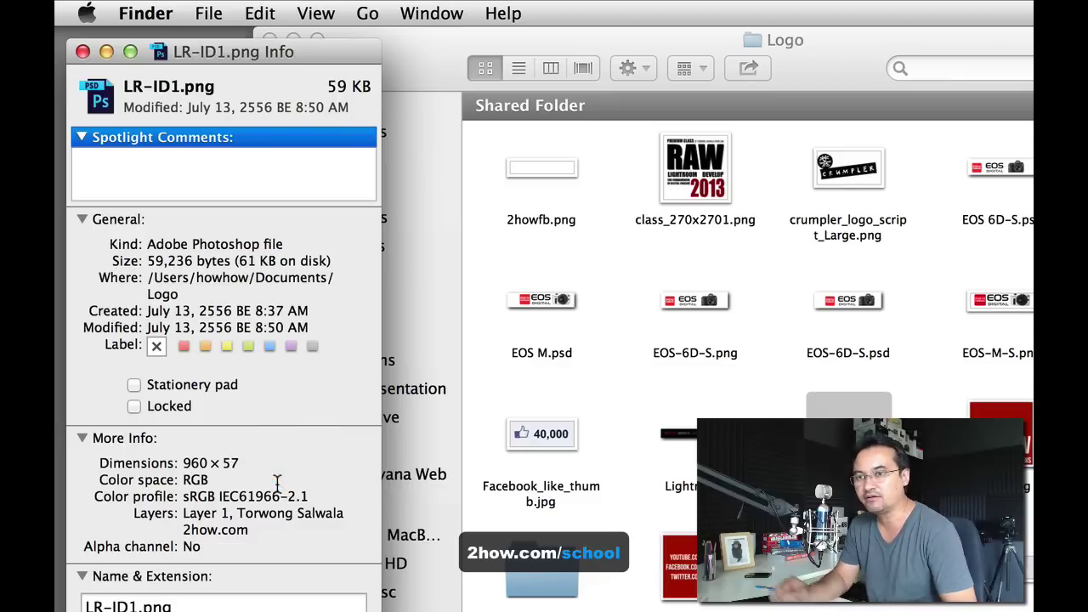
# Close the LR-ID1.png info window and reopen the file in Preview beside the Logo folder
pyautogui.click(82, 52)
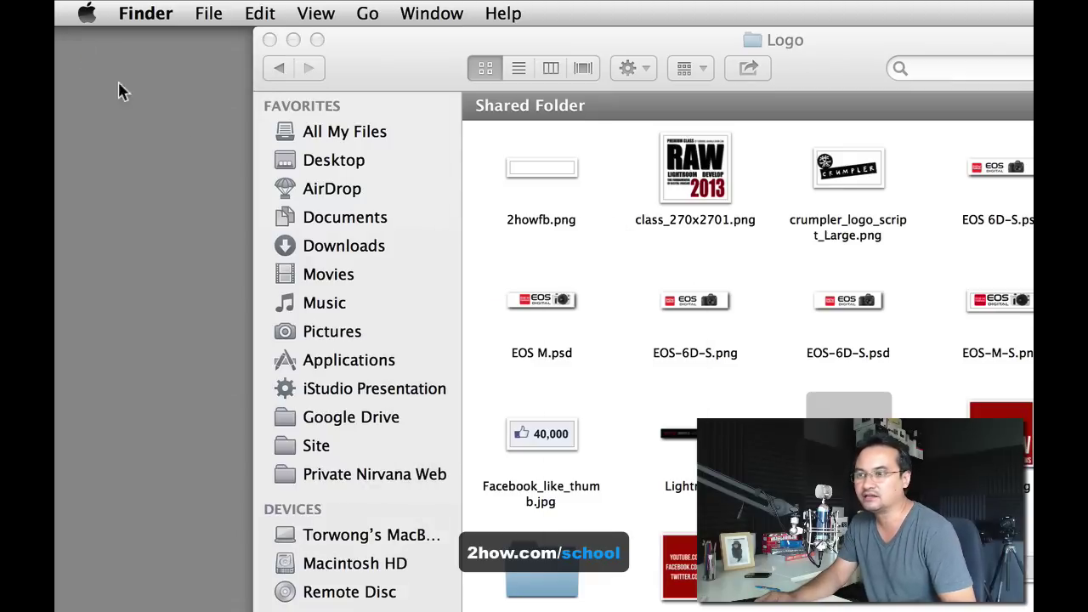
pyautogui.rightClick(857, 432)
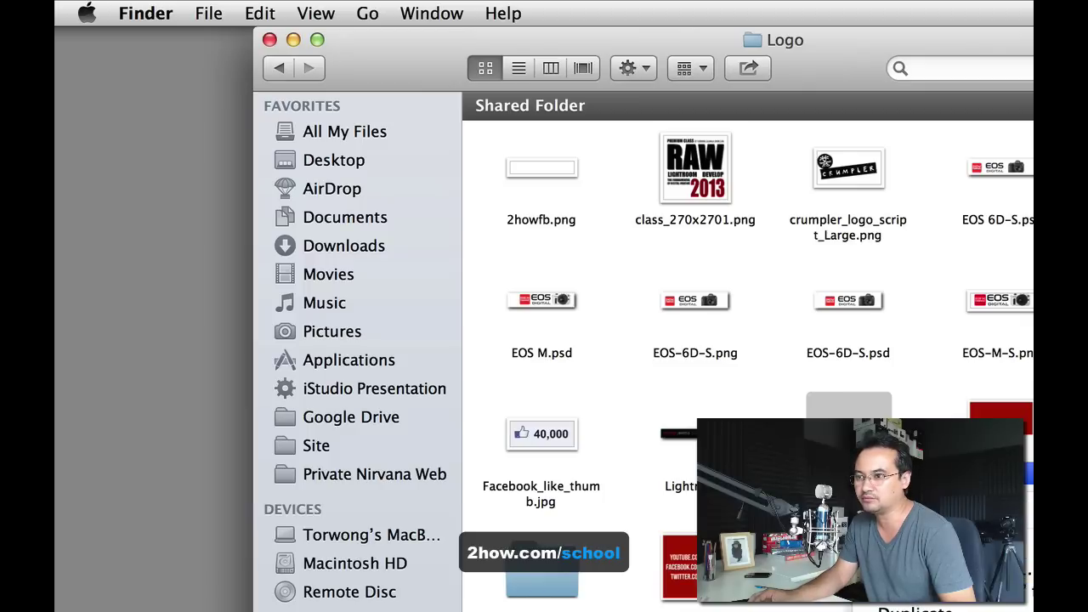
pyautogui.click(936, 473)
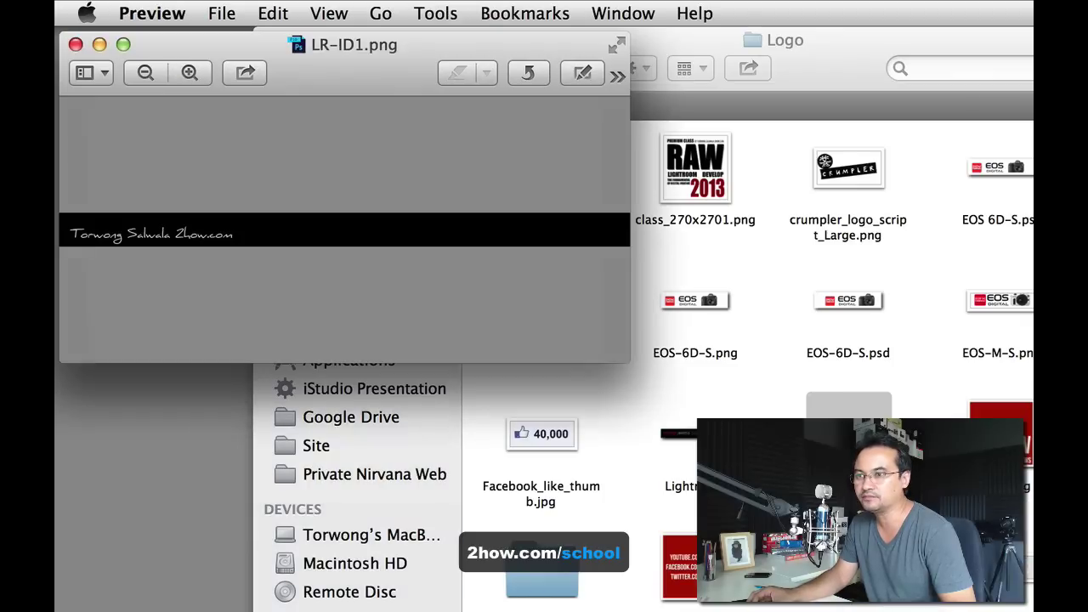
pyautogui.moveTo(390, 77); pyautogui.dragTo(1033, 172)
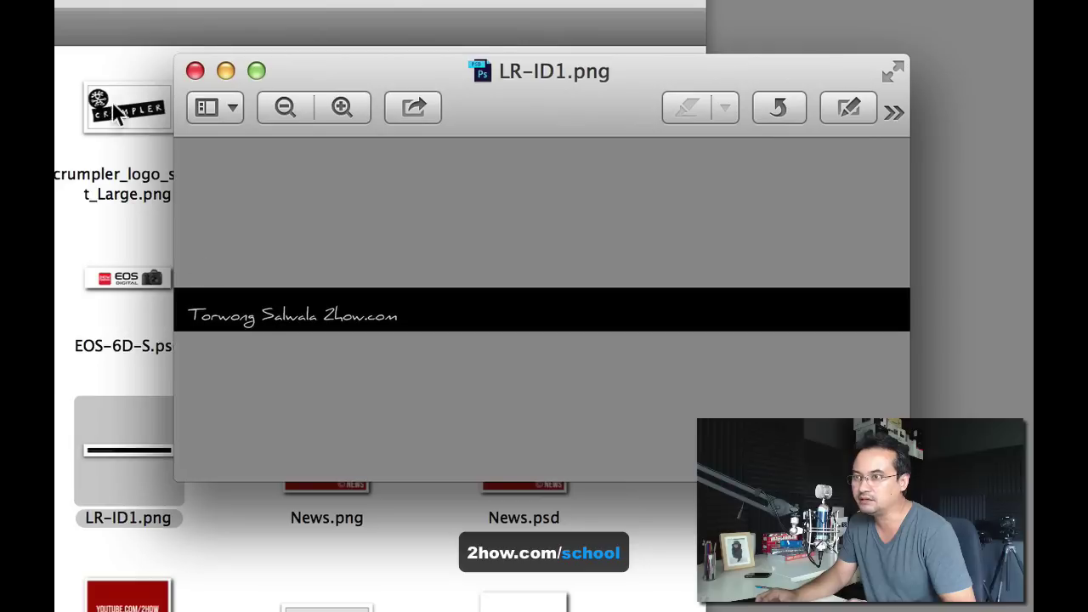
# Close the Preview window and bring Lightroom back from the Dock
pyautogui.click(195, 69)
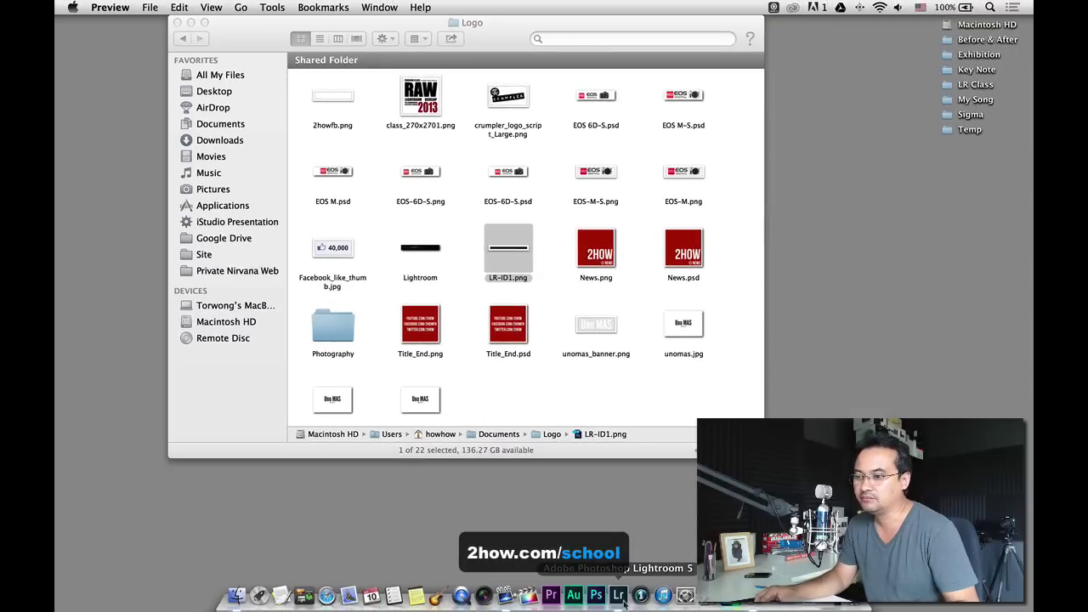
pyautogui.click(618, 595)
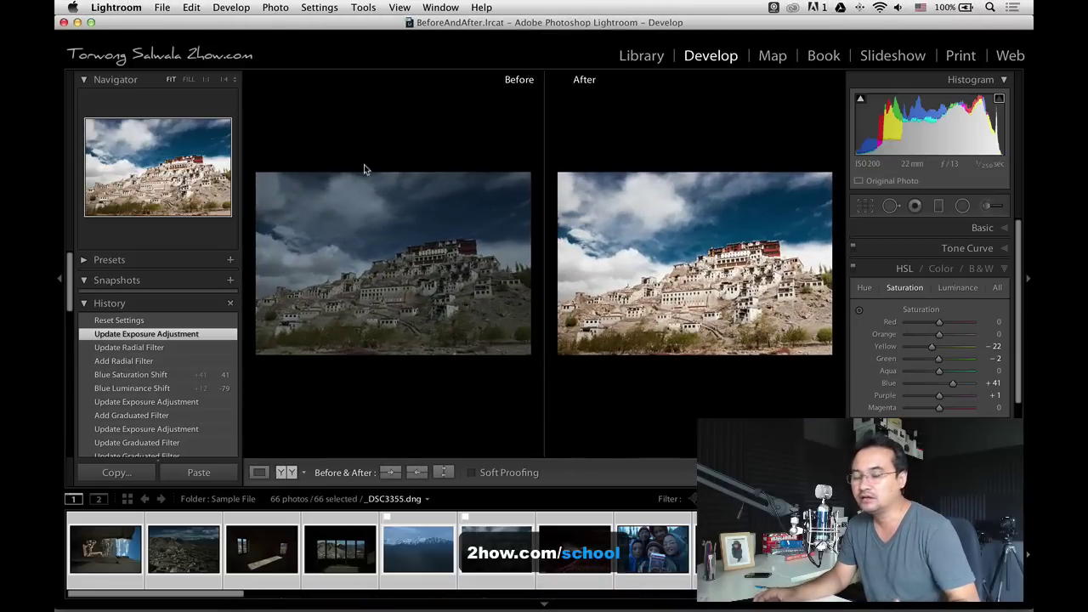